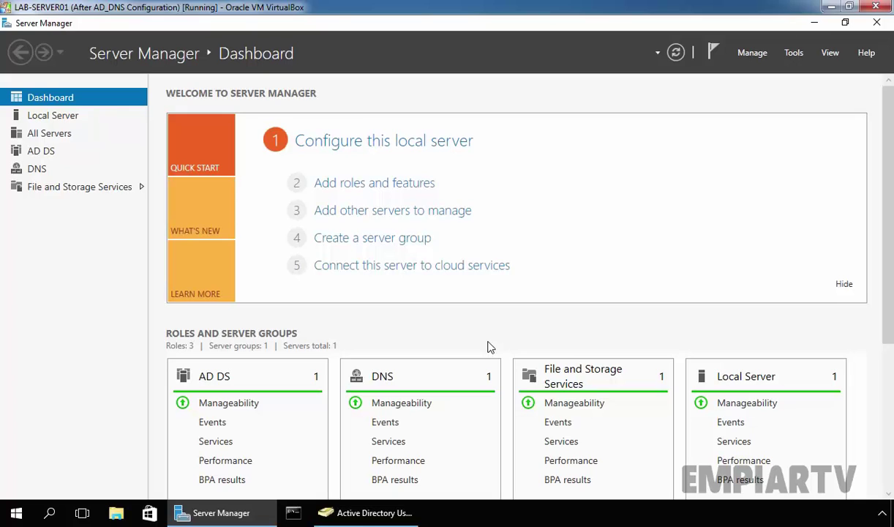
Open the list of shares under File and Storage Services and select the SHARE1 share.
click(52, 188)
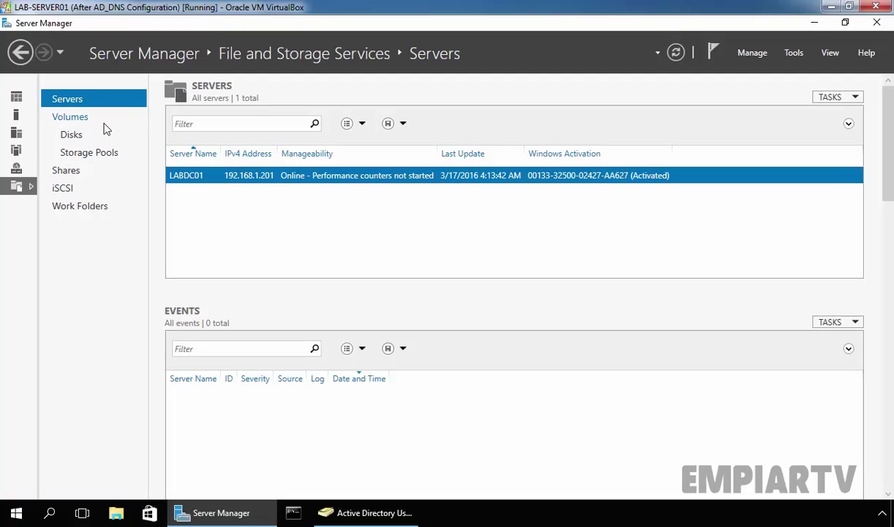
click(63, 172)
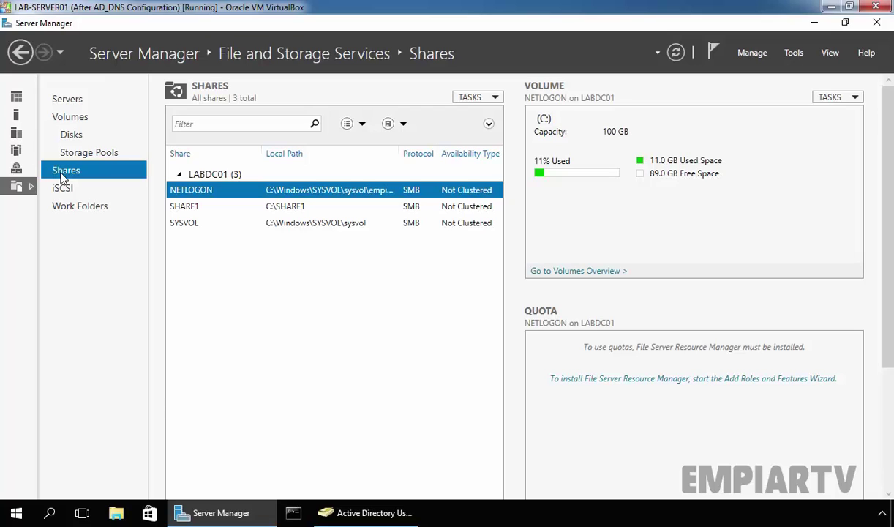
click(189, 205)
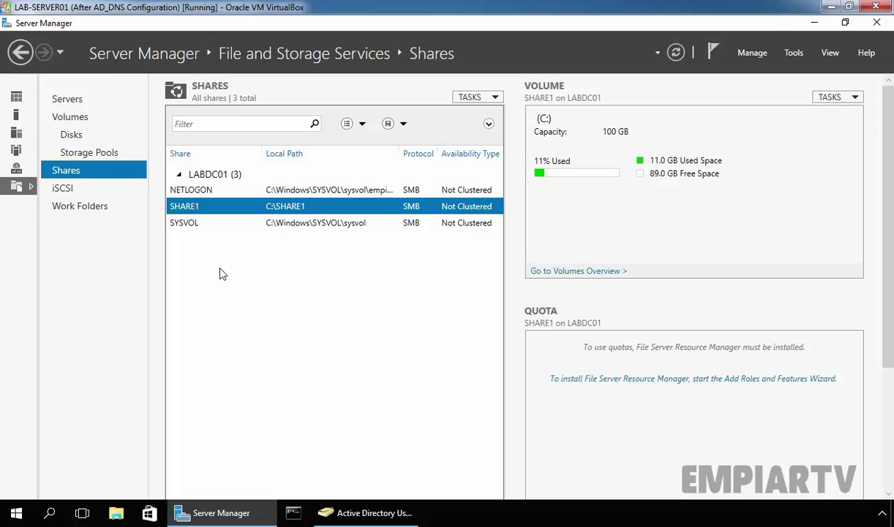
Switch to Active Directory Users and Computers and examine the user and the ResearchUsers group in the ResearchTeam unit.
click(360, 513)
click(166, 106)
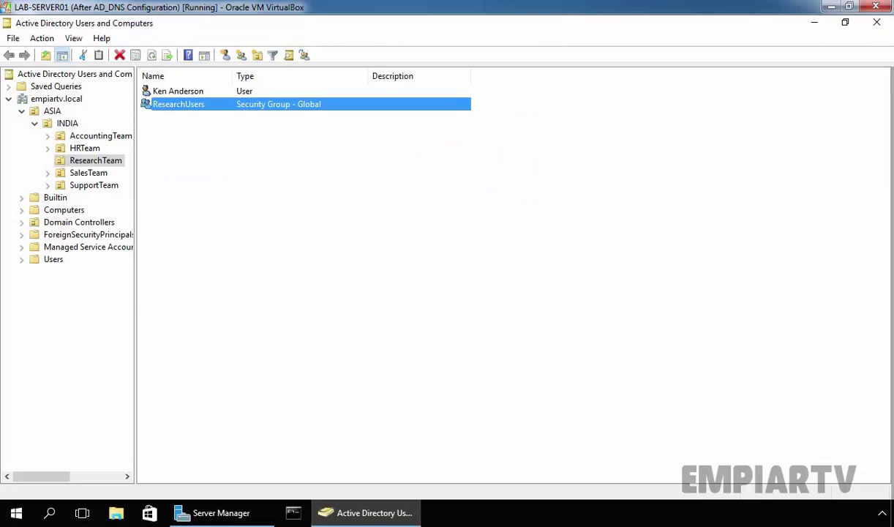
click(167, 90)
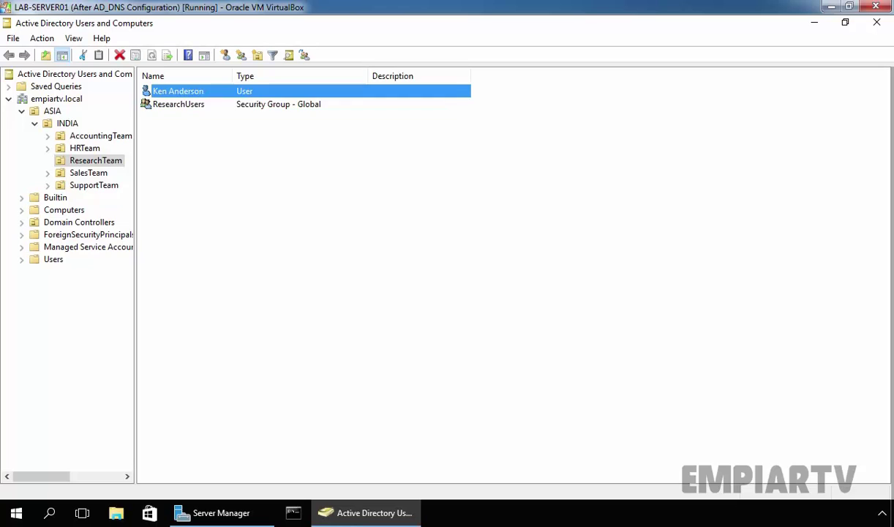
click(177, 105)
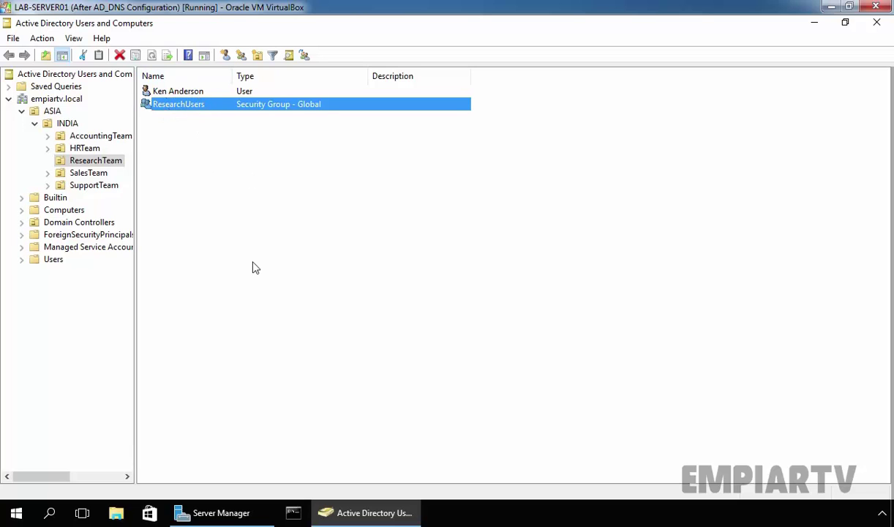
Create a folder named ResearchData at the root of the C: drive in File Explorer.
click(115, 512)
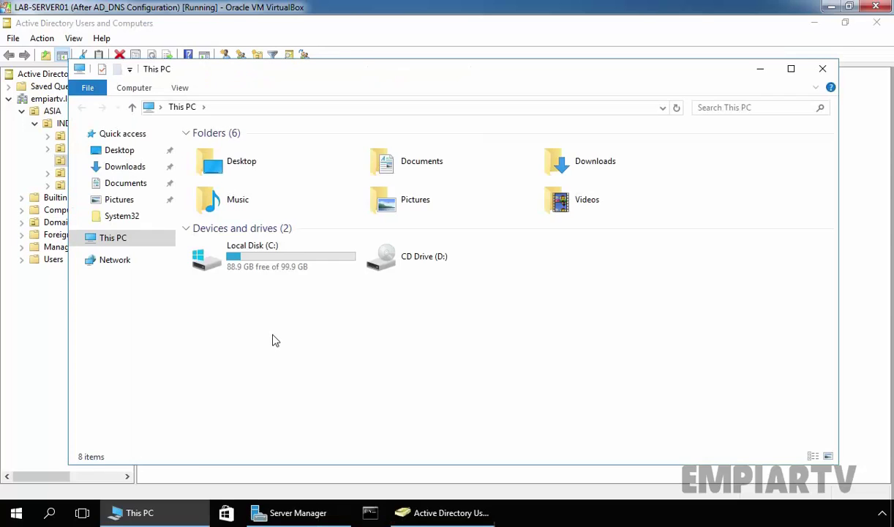
double_click(256, 258)
right_click(235, 271)
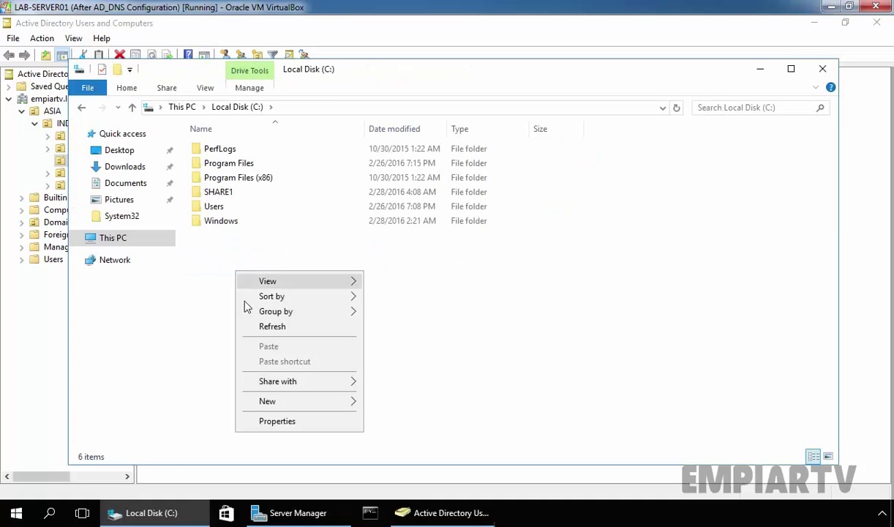
mouse_move(269, 400)
click(370, 401)
text(ResearchData)
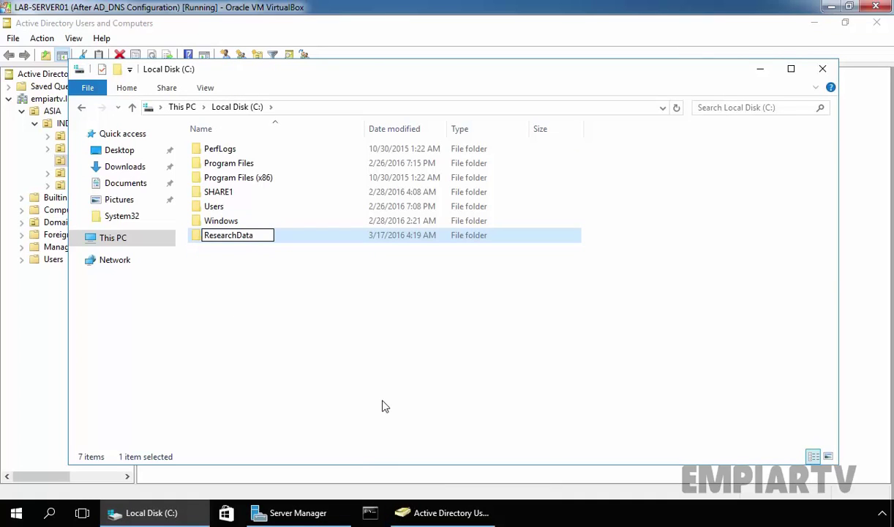
key(Return)
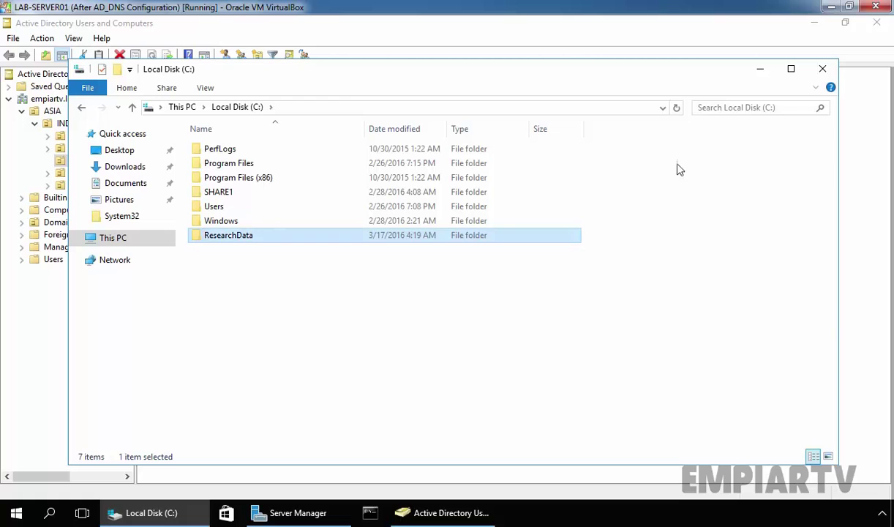
click(760, 70)
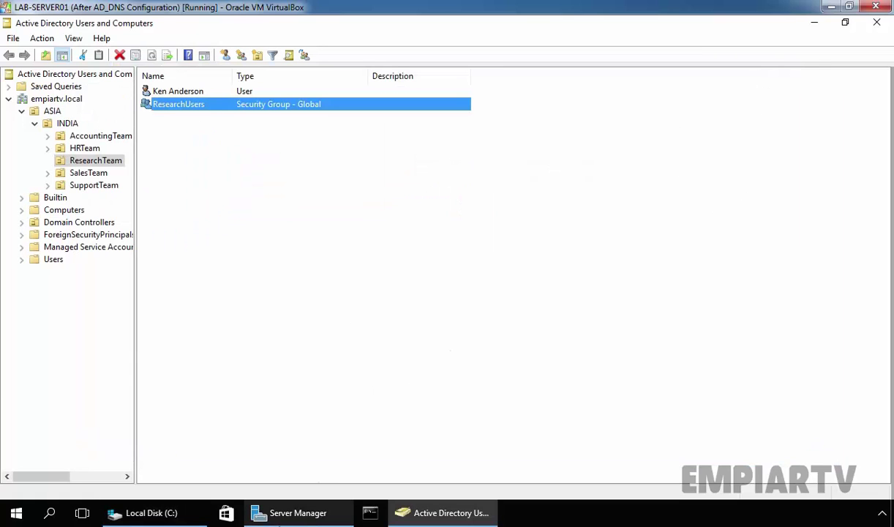
Switch to Server Manager and start a new share using the SMB Share - Quick profile.
click(289, 513)
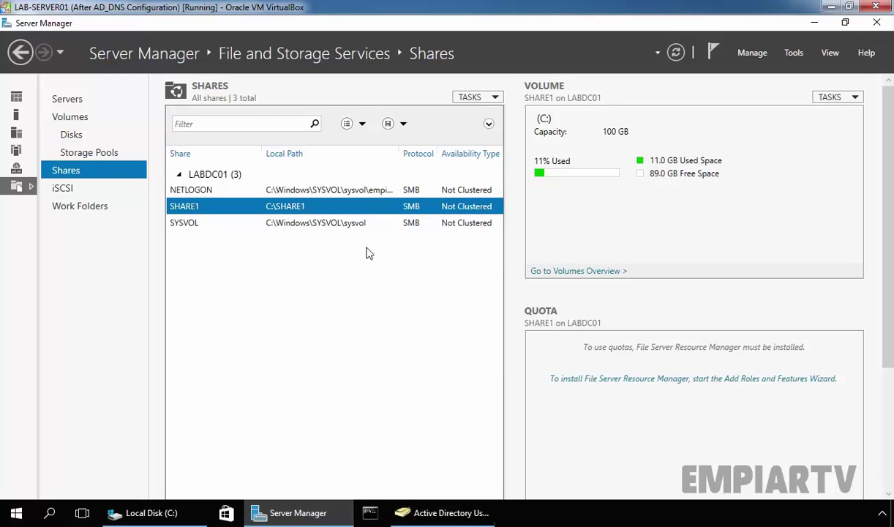
click(472, 97)
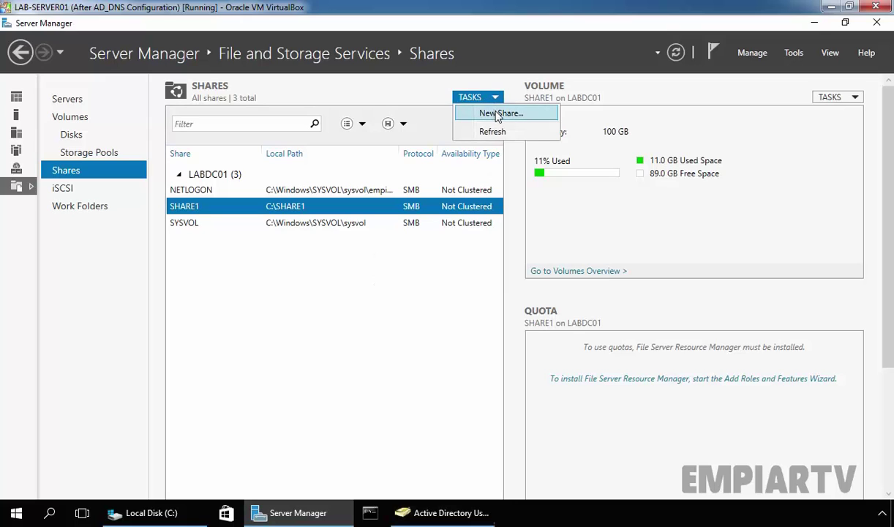
click(492, 108)
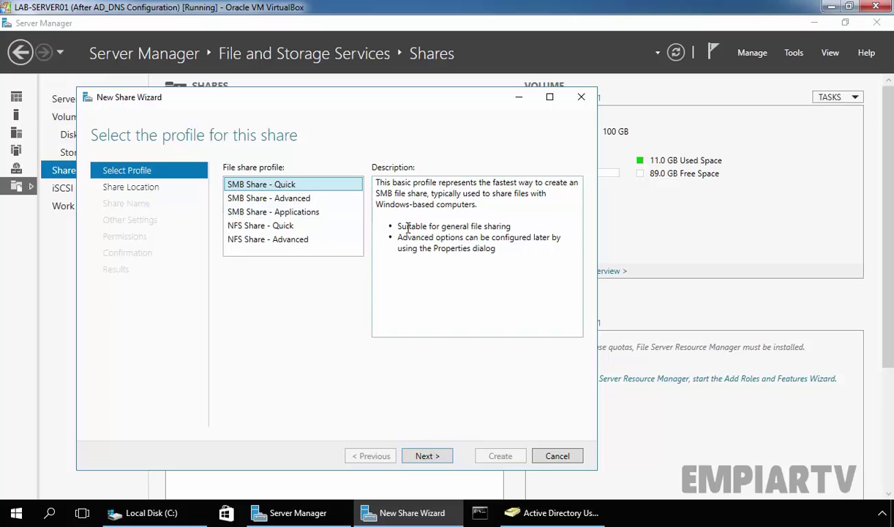
drag(407, 228, 515, 231)
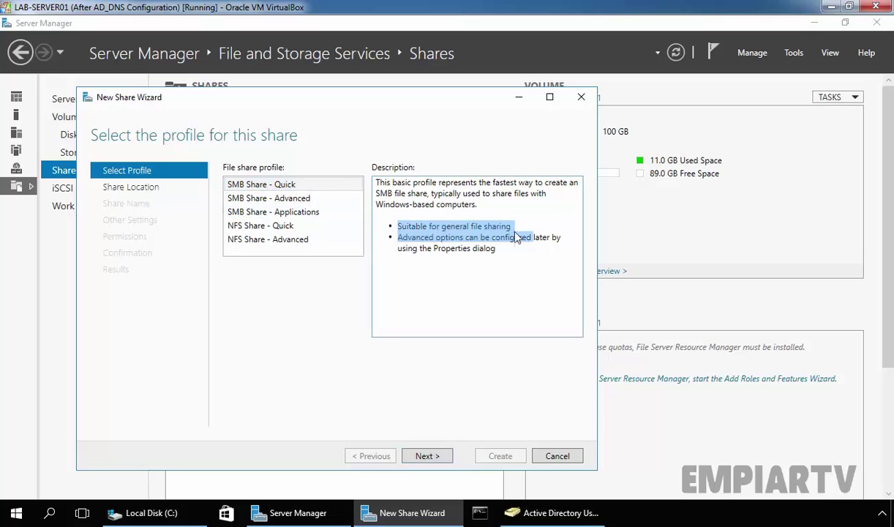
click(429, 456)
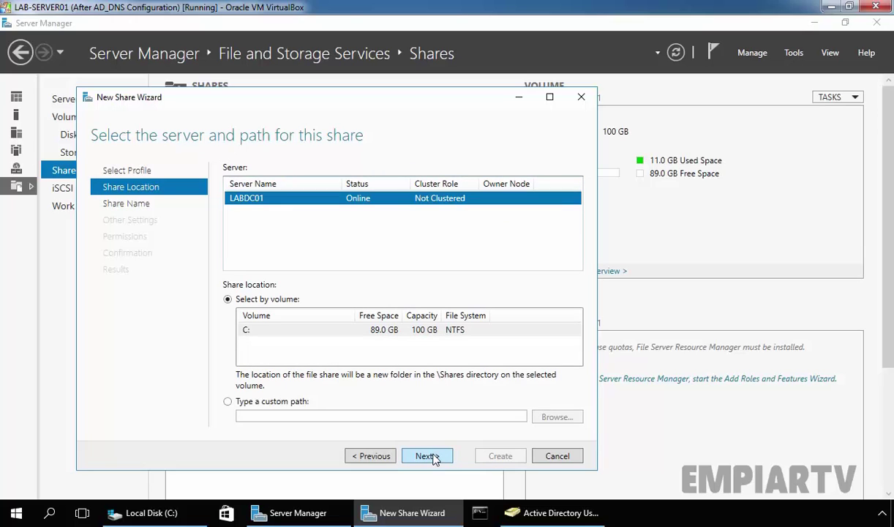
Set the share location to the custom path C:\ResearchData on server LABDC01.
click(227, 401)
click(556, 416)
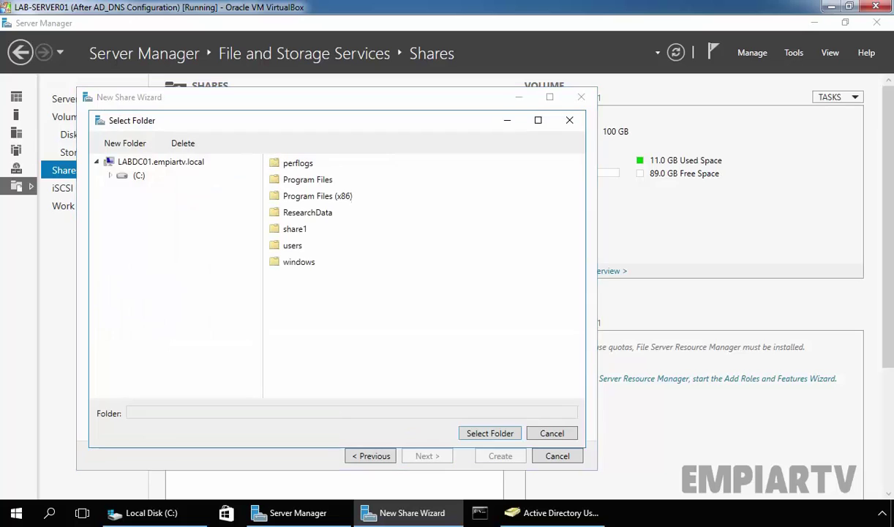
click(318, 217)
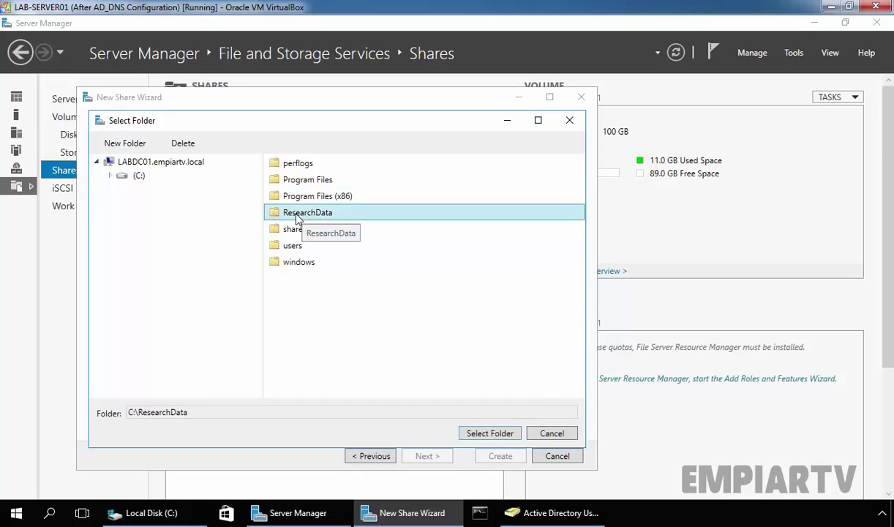
click(487, 434)
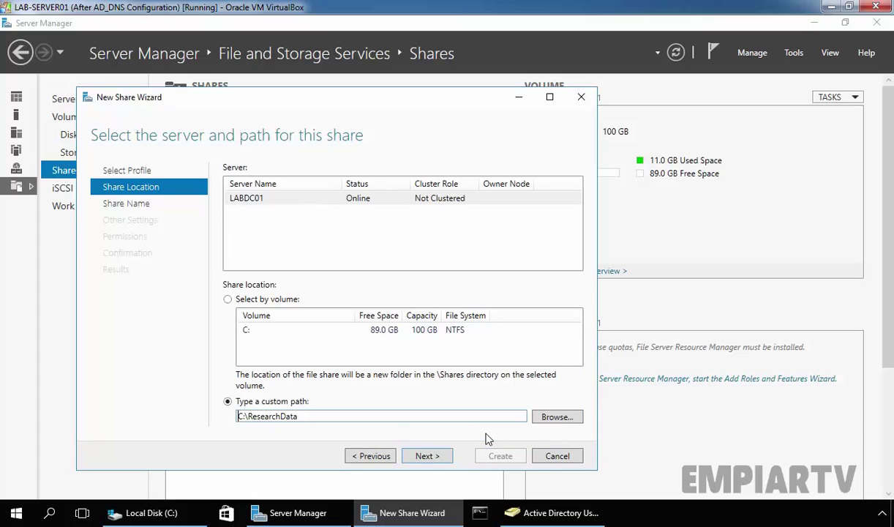
click(427, 456)
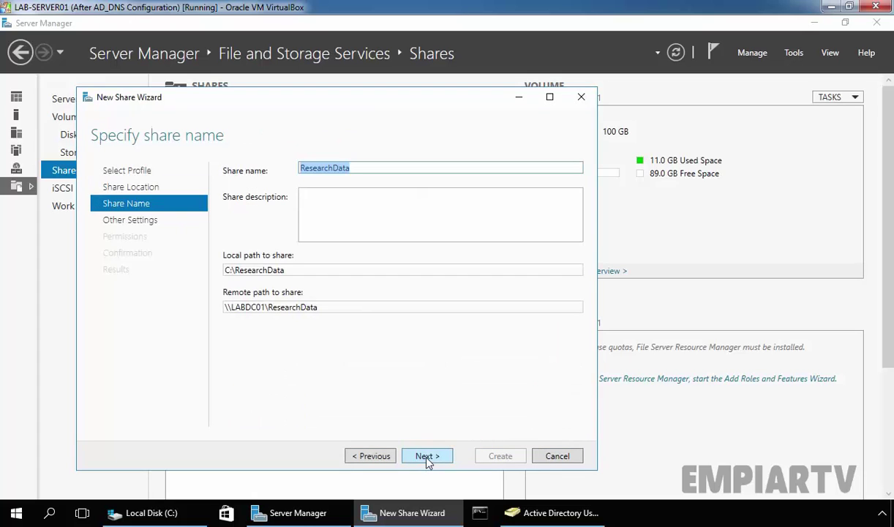
Check the local and remote share paths, then accept the share name ResearchData and the default share settings.
click(316, 203)
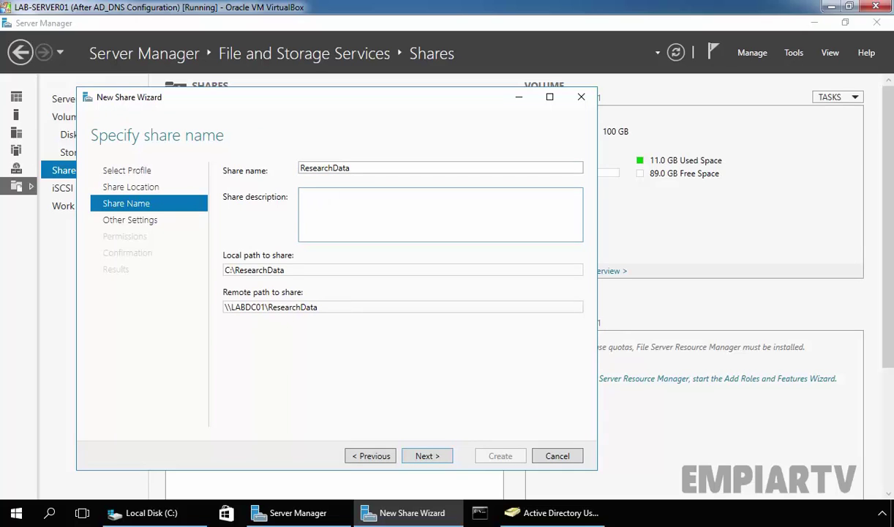
double_click(292, 272)
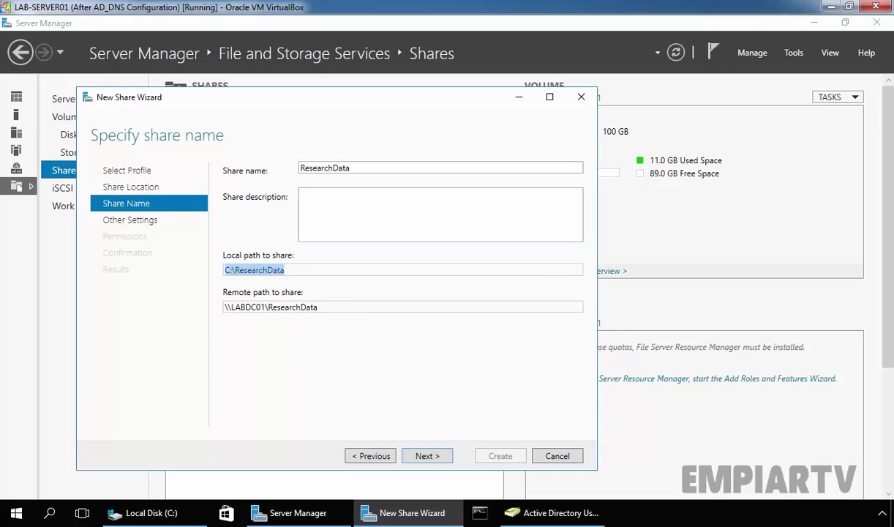
double_click(331, 303)
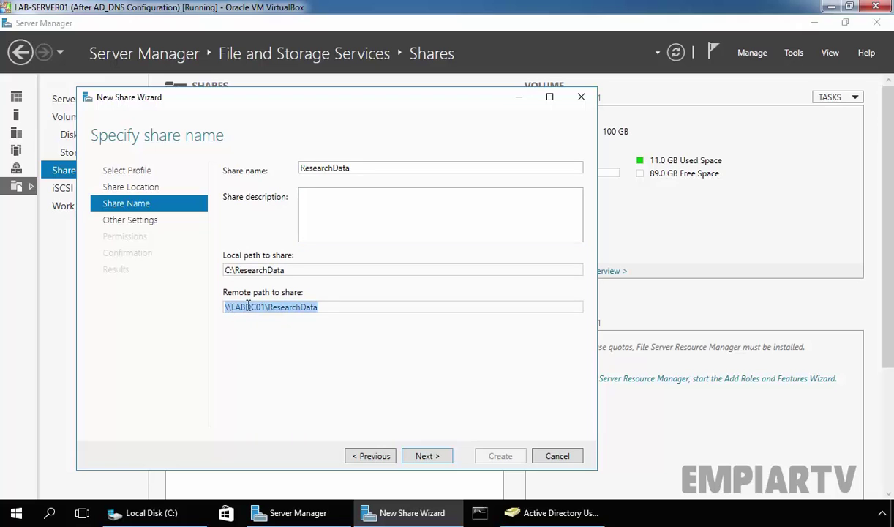
click(429, 455)
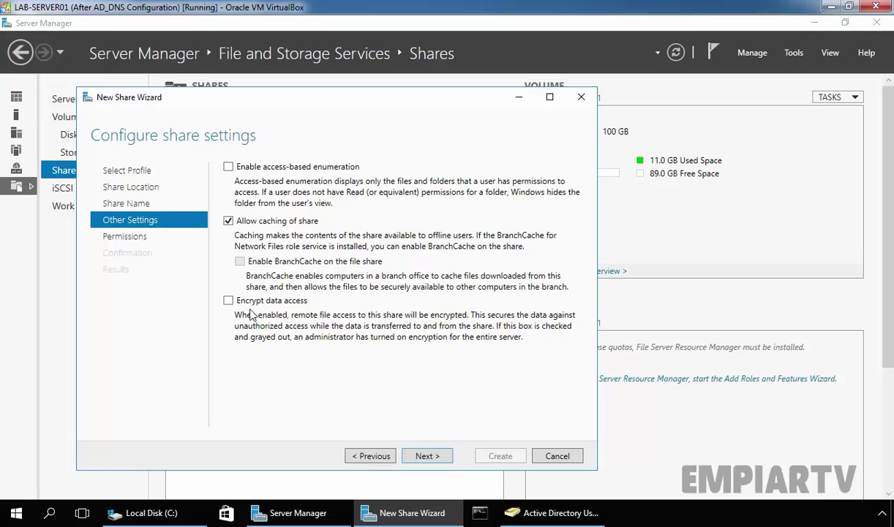
click(427, 456)
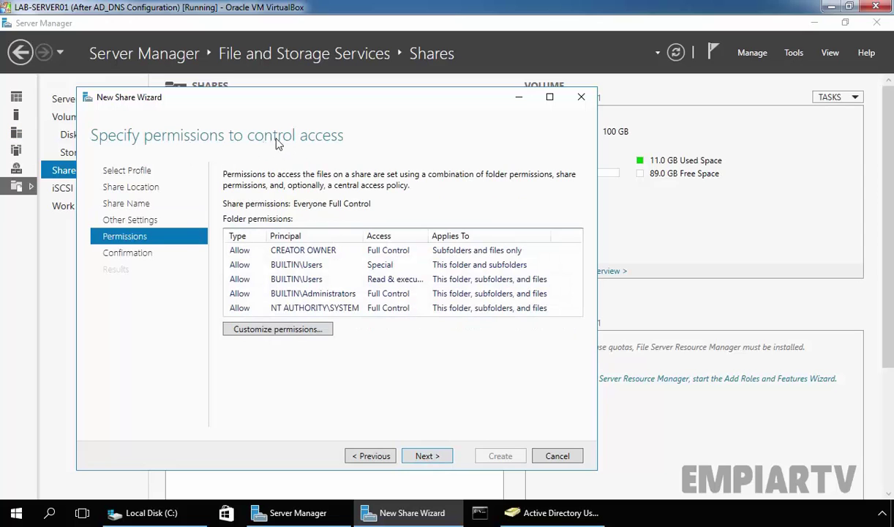
Open the share's permissions for customization and review the two Users entries.
click(252, 333)
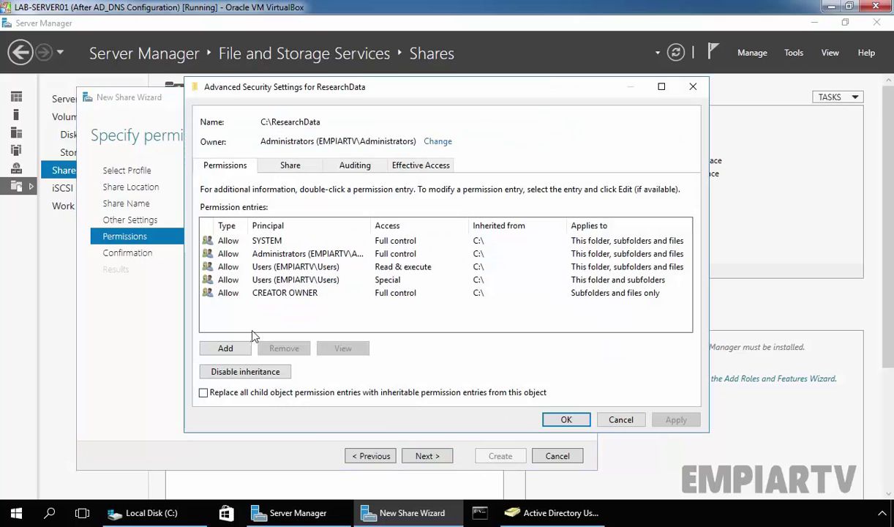
click(283, 283)
click(293, 267)
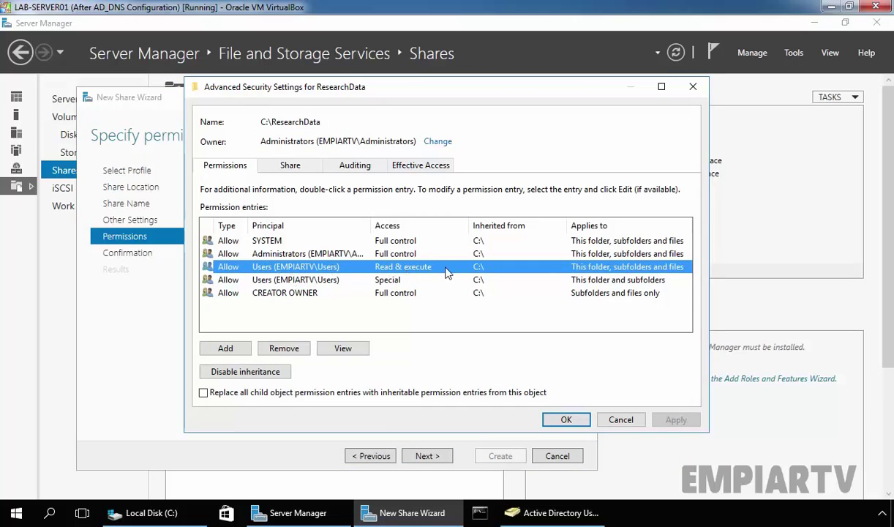
click(410, 282)
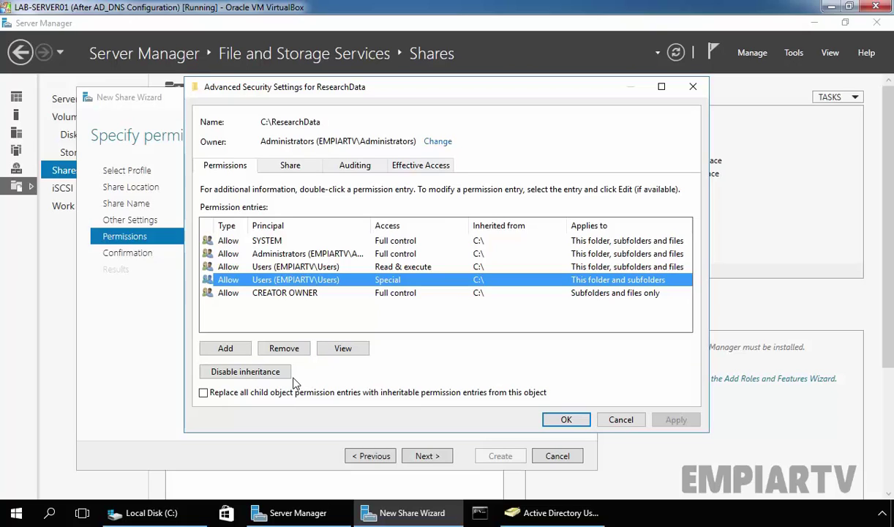
Check the ResearchUsers group in Active Directory, then disable inheritance on ResearchData by converting inherited permissions into explicit ones.
click(560, 513)
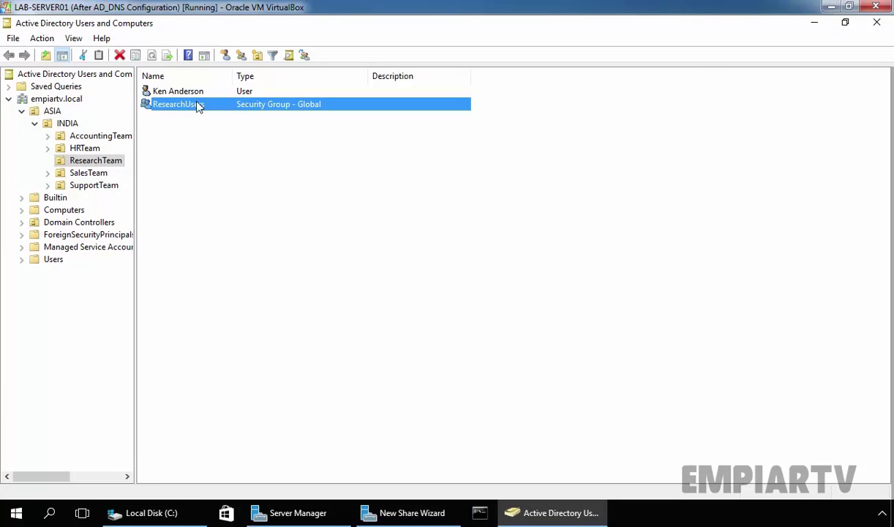
click(410, 512)
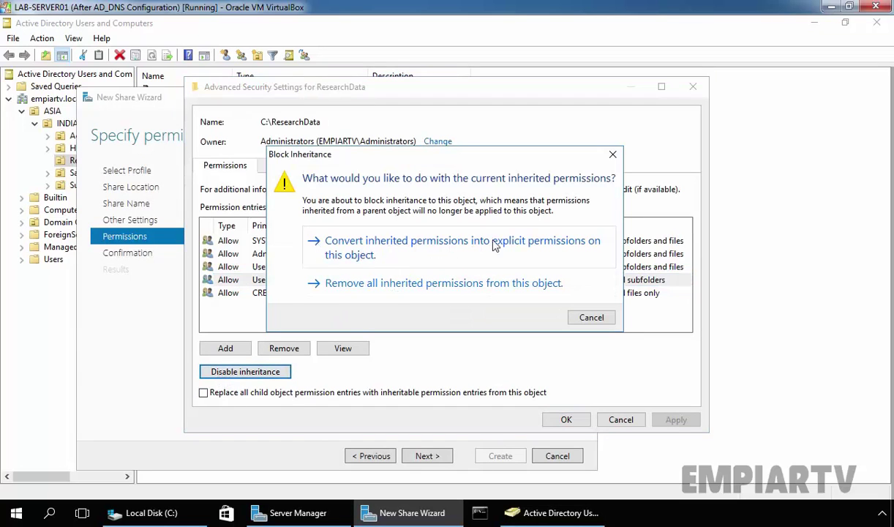
click(395, 247)
Remove both Users permission entries, Special and Read & execute, from the ResearchData folder.
click(282, 281)
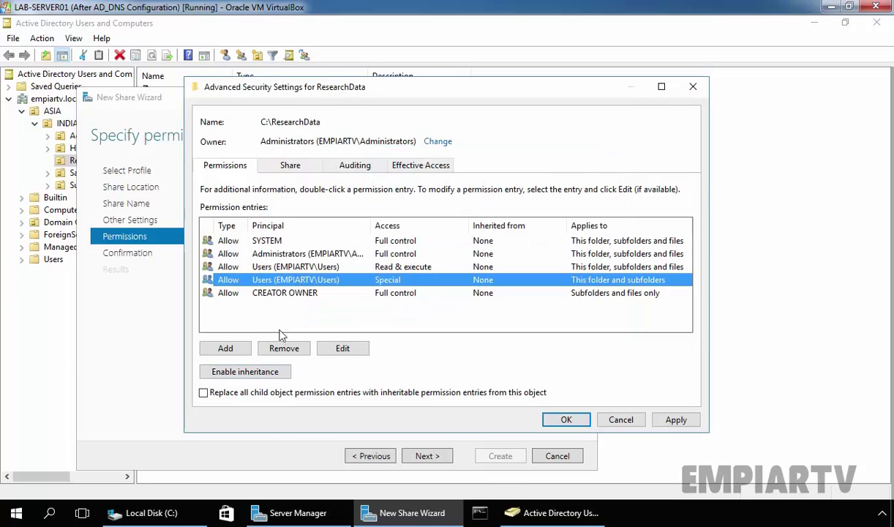
click(284, 349)
click(268, 266)
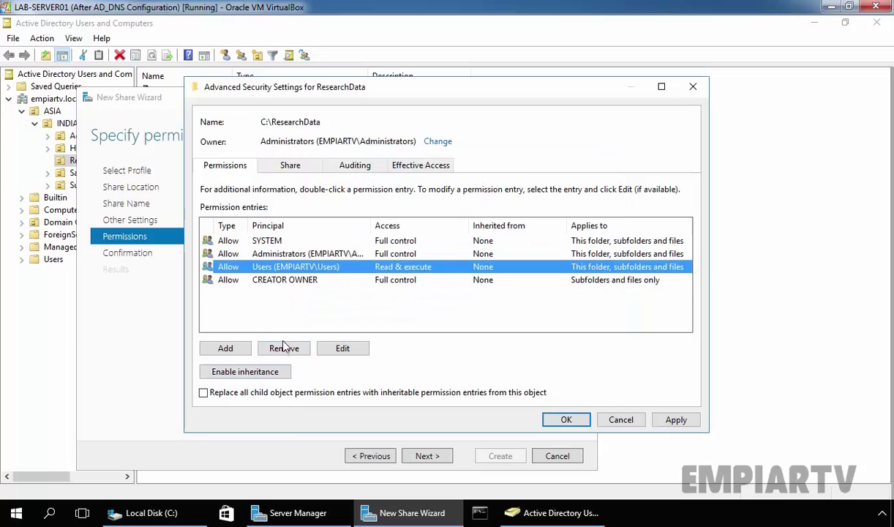
click(284, 348)
Add a permission entry for ResearchData with the ResearchUsers group as its principal.
click(226, 349)
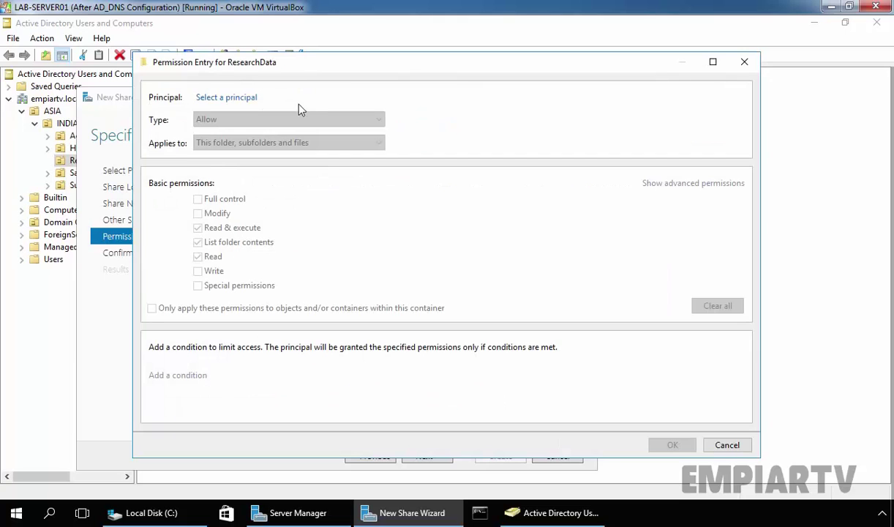
click(227, 95)
text(rese)
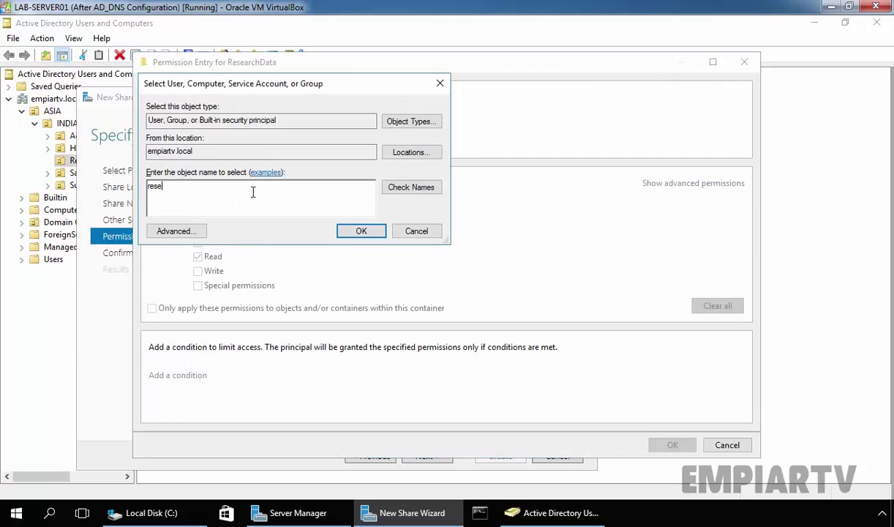
text(archUsers)
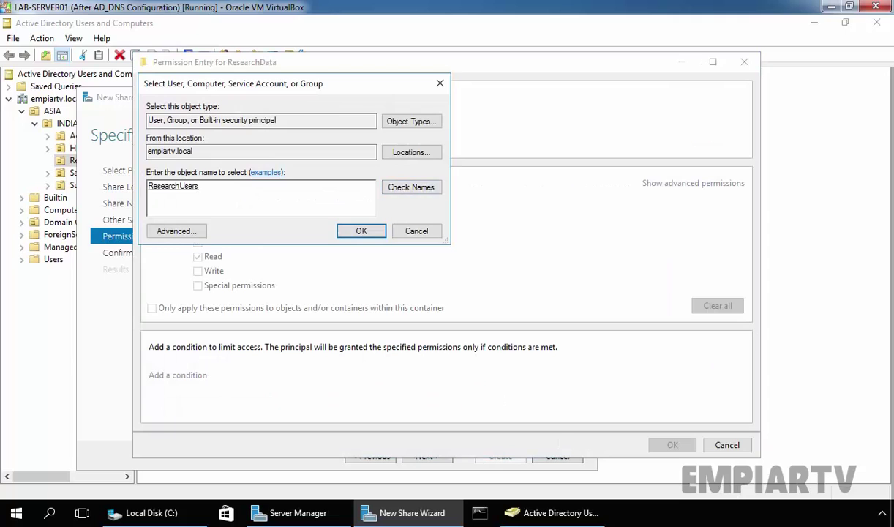
click(362, 231)
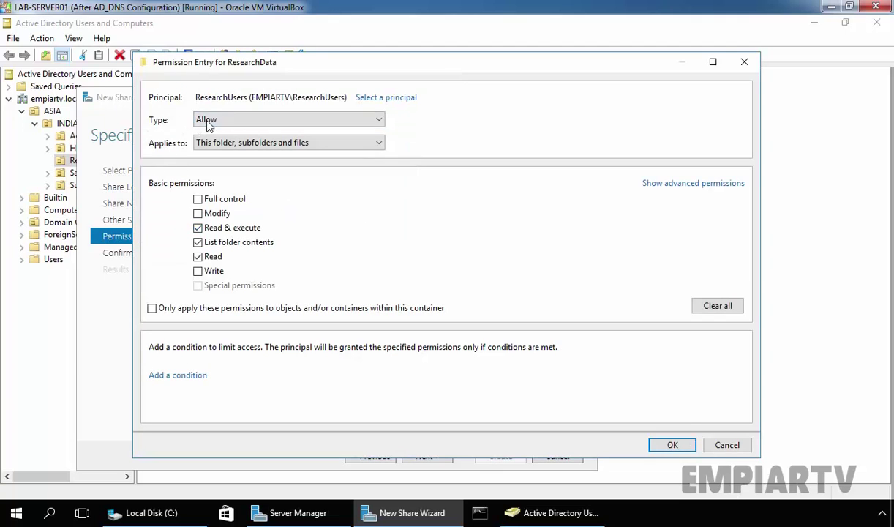
Limit the ResearchUsers entry to This folder only, also allow Create folders / append data, and apply the folder permissions.
click(215, 146)
click(218, 155)
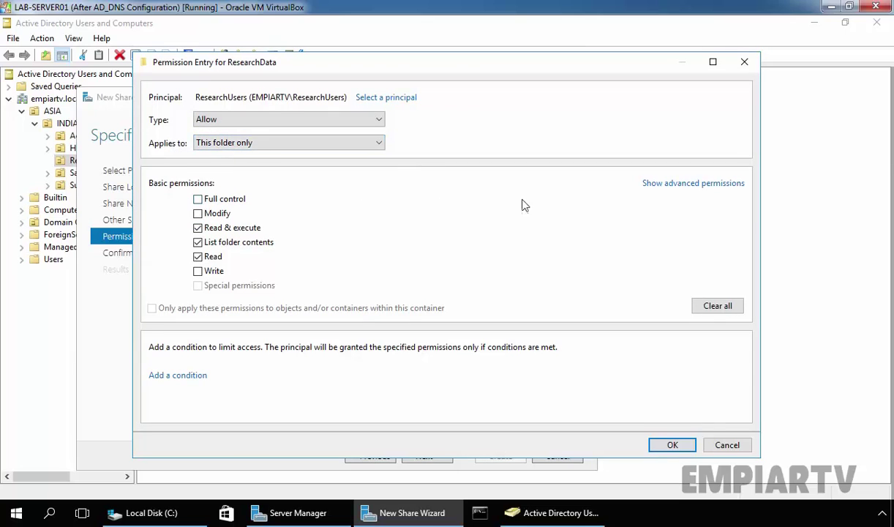
click(670, 184)
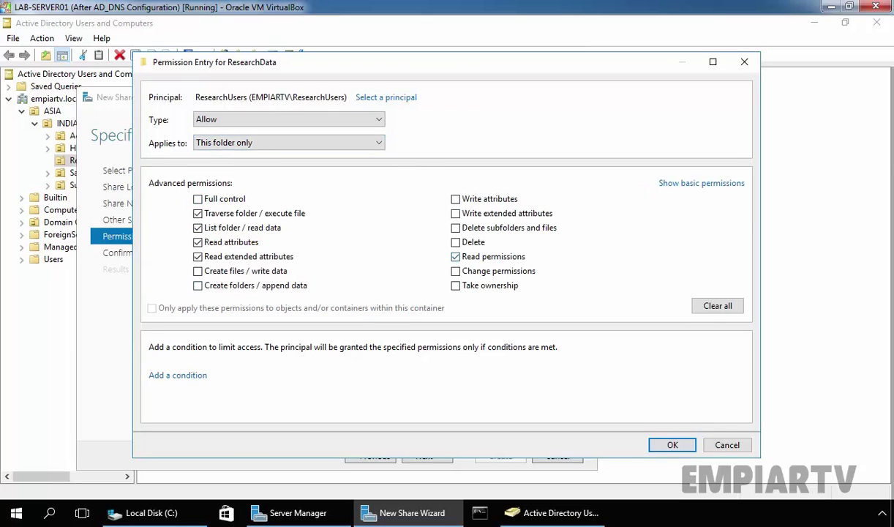
click(195, 282)
click(667, 445)
click(674, 421)
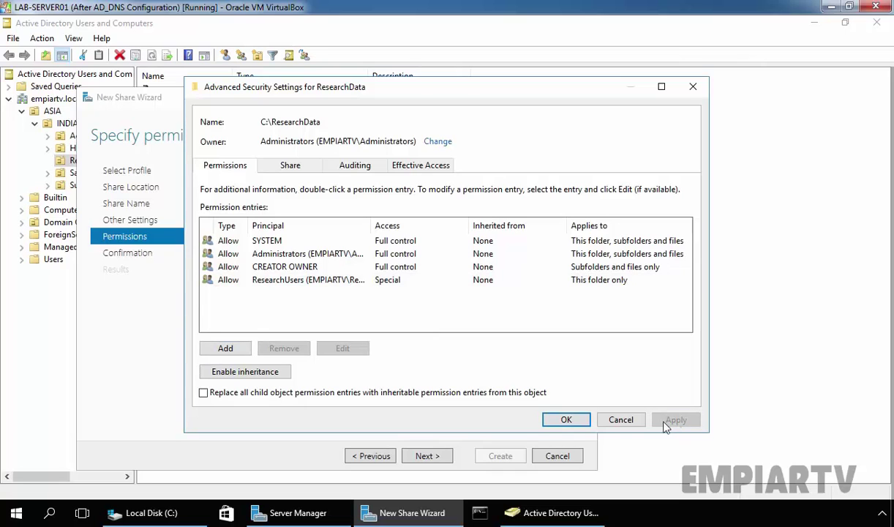
click(567, 420)
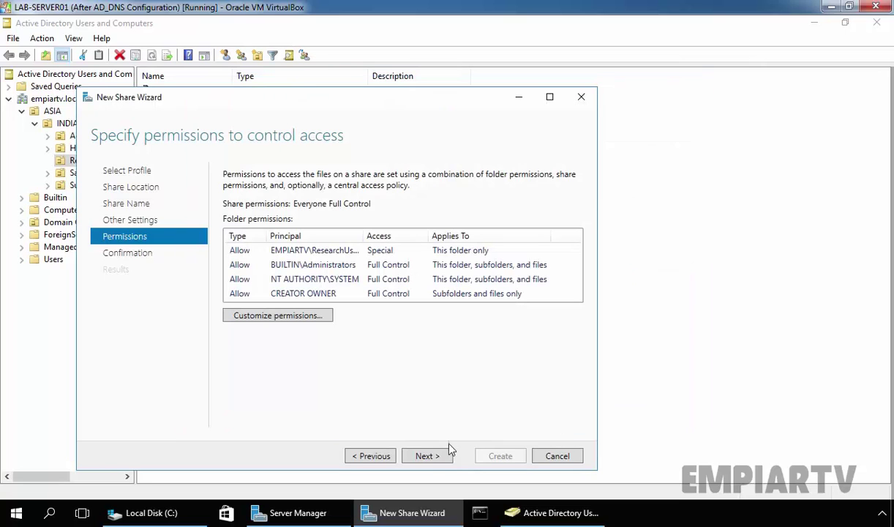
Accept the permissions, create the ResearchData share and close the wizard.
click(426, 457)
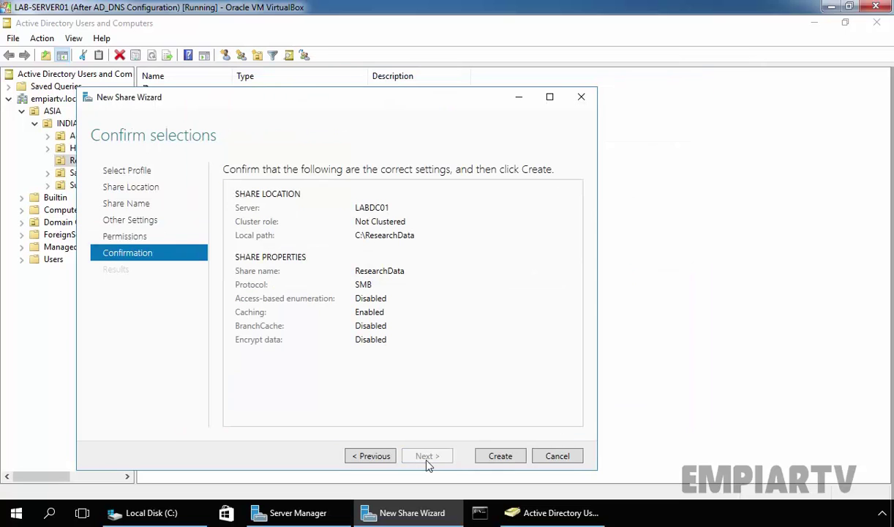
click(498, 457)
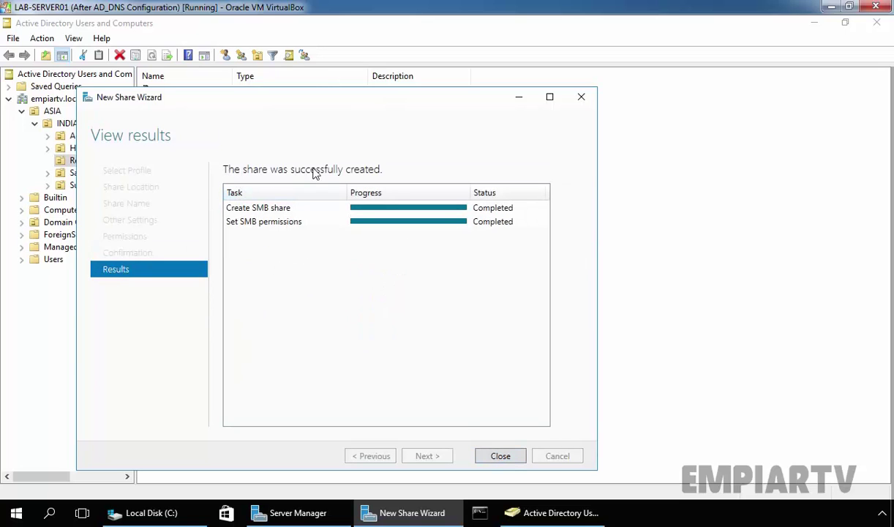
click(502, 456)
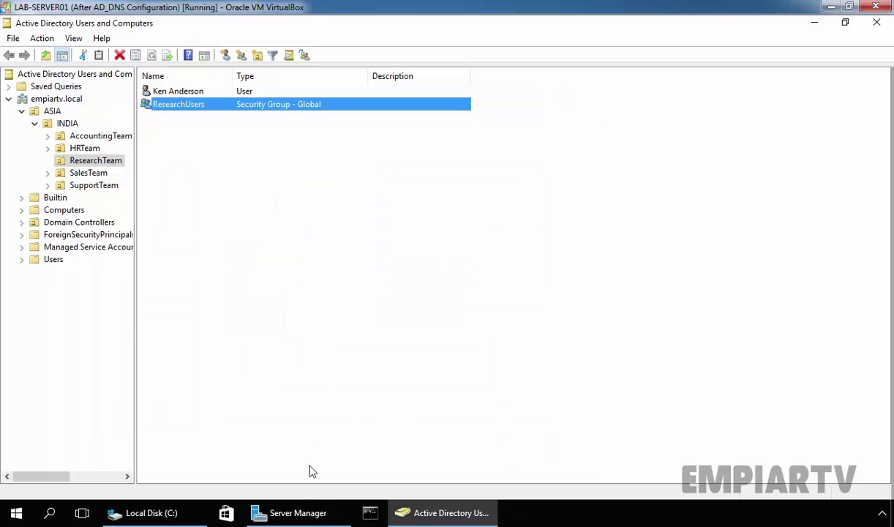
In Server Manager, review the general details, folder permissions and settings of the ResearchData share.
click(290, 513)
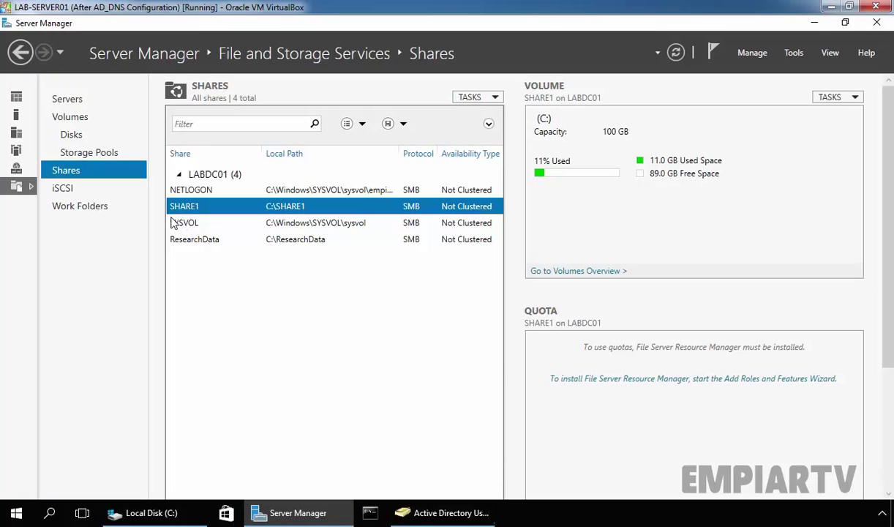
click(196, 243)
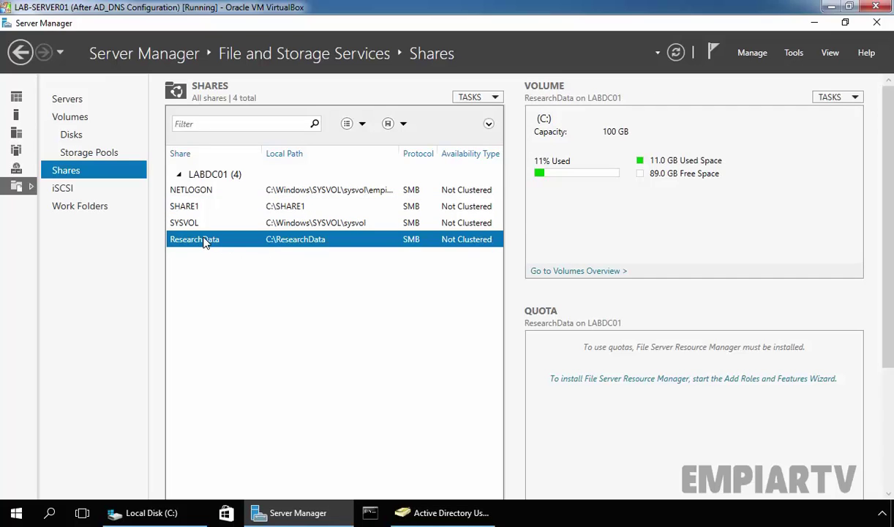
right_click(205, 243)
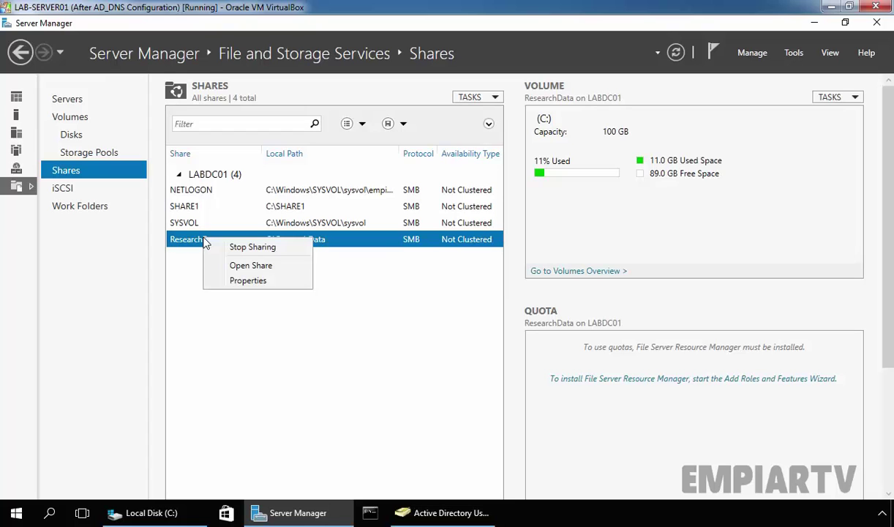
click(235, 280)
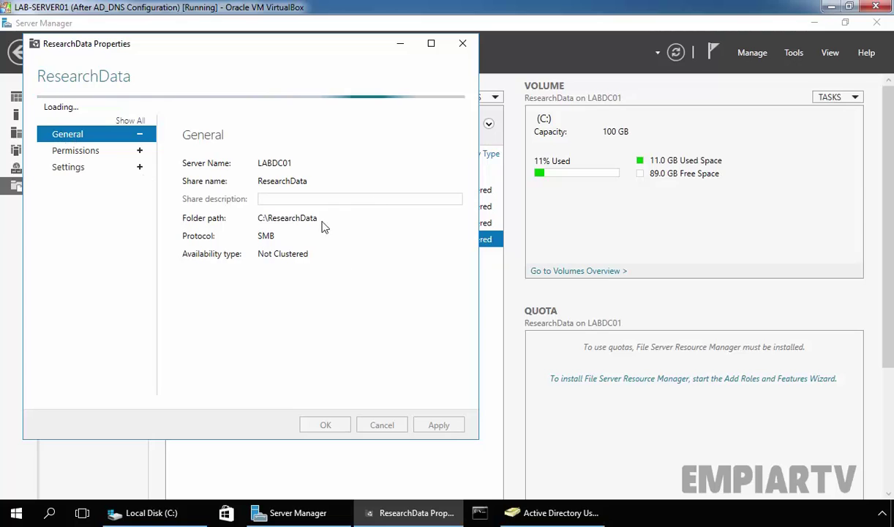
click(74, 135)
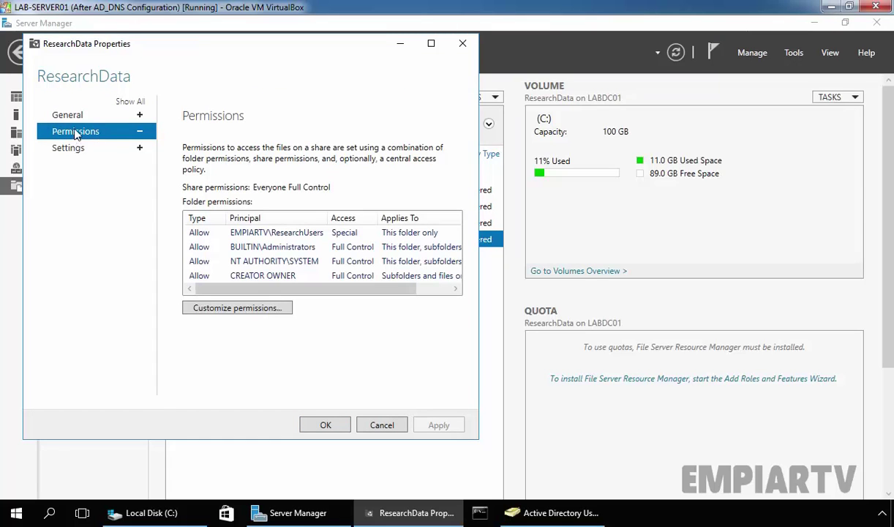
click(233, 306)
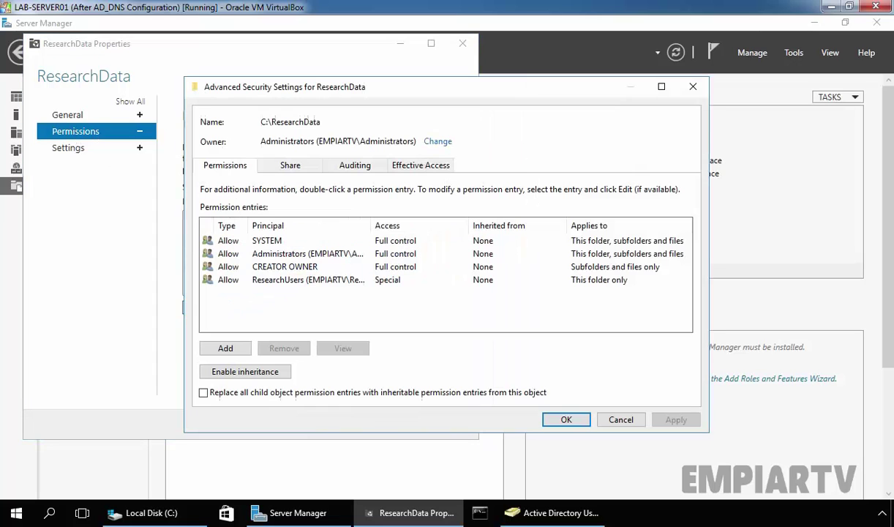
click(567, 419)
click(68, 149)
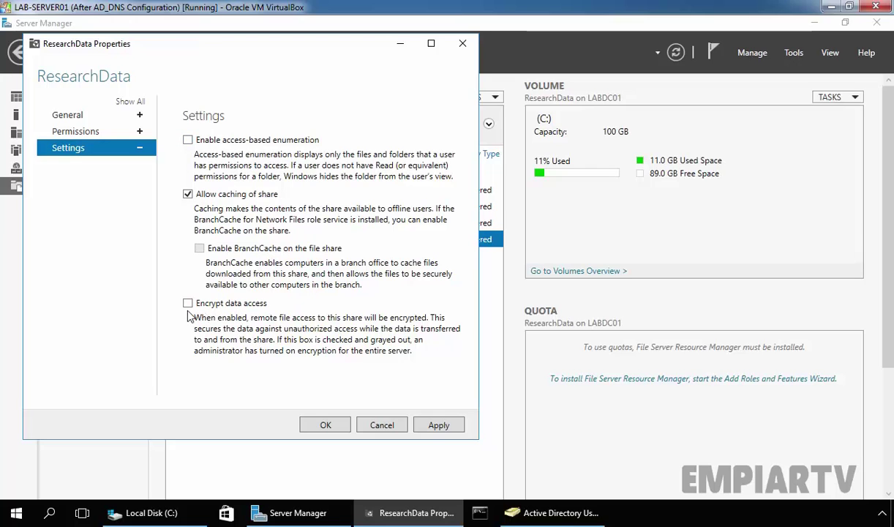
click(322, 423)
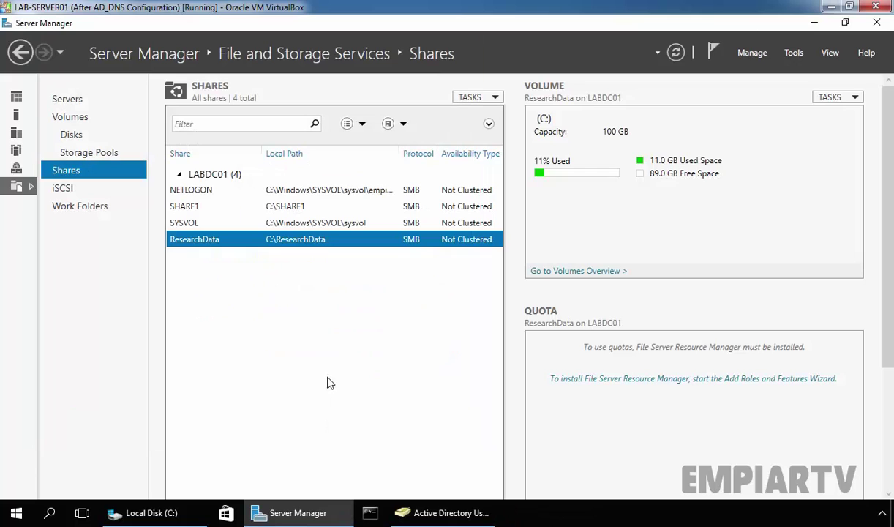
In File Explorer, check the network path in the sharing properties of the ResearchData folder on drive C.
click(154, 511)
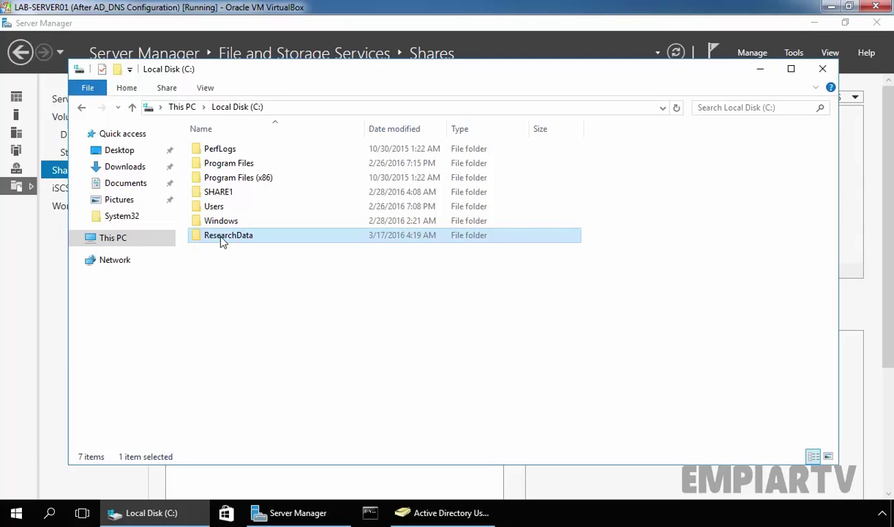
right_click(231, 242)
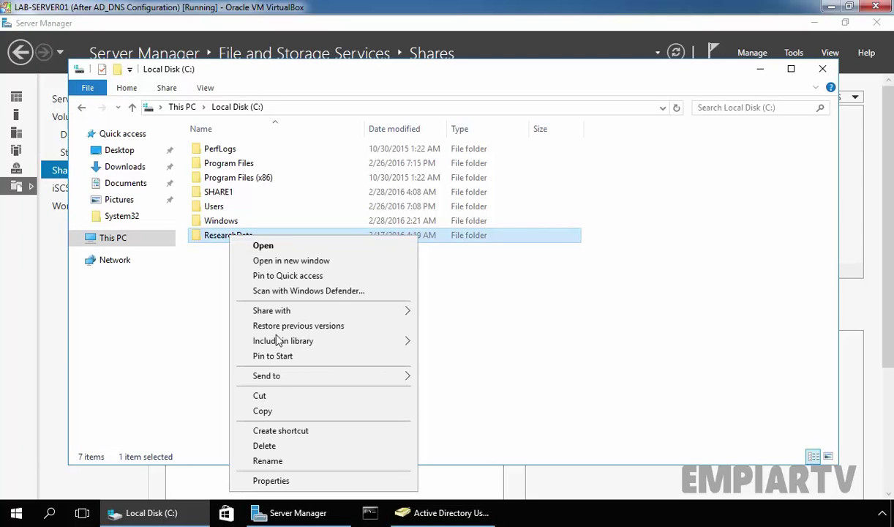
click(245, 464)
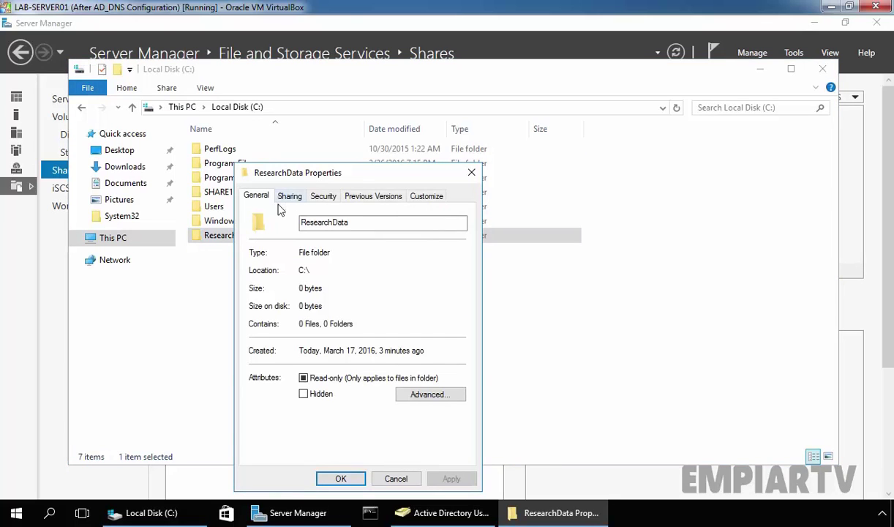
click(290, 197)
drag(297, 164, 268, 79)
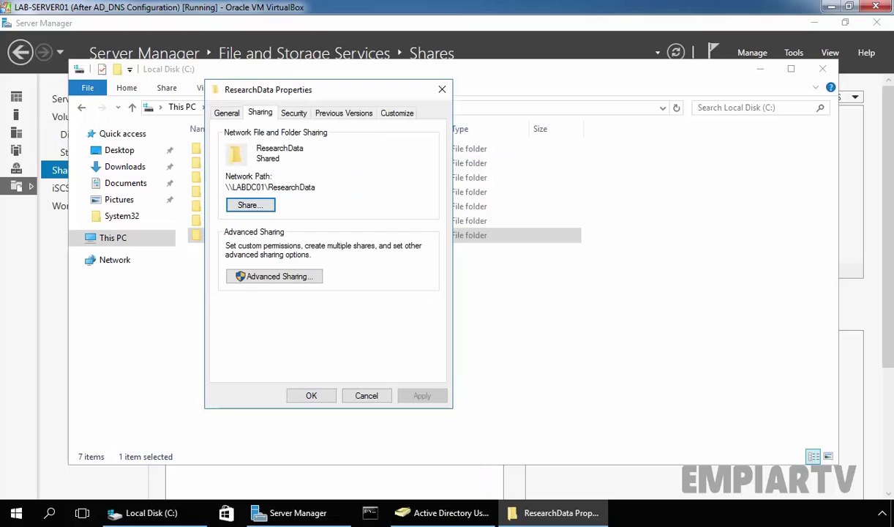
drag(328, 189, 216, 178)
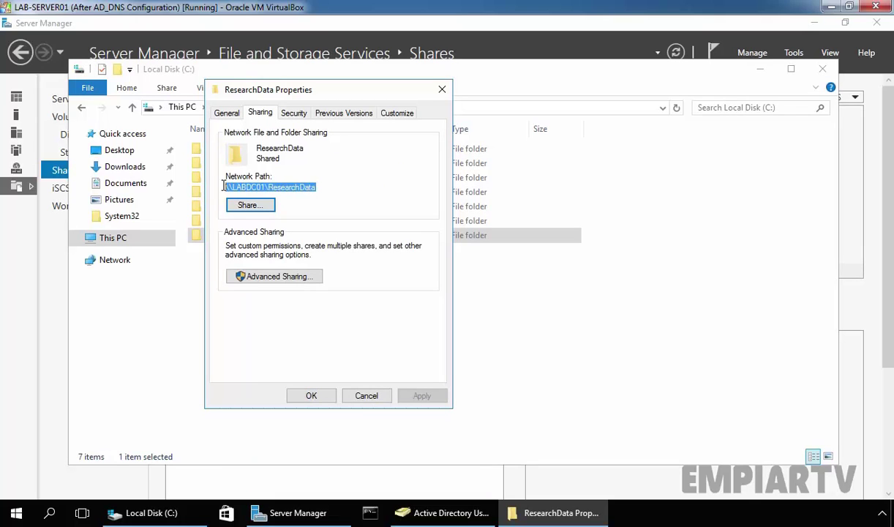
Inspect the advanced sharing settings of ResearchData and the share permissions for Everyone.
click(260, 277)
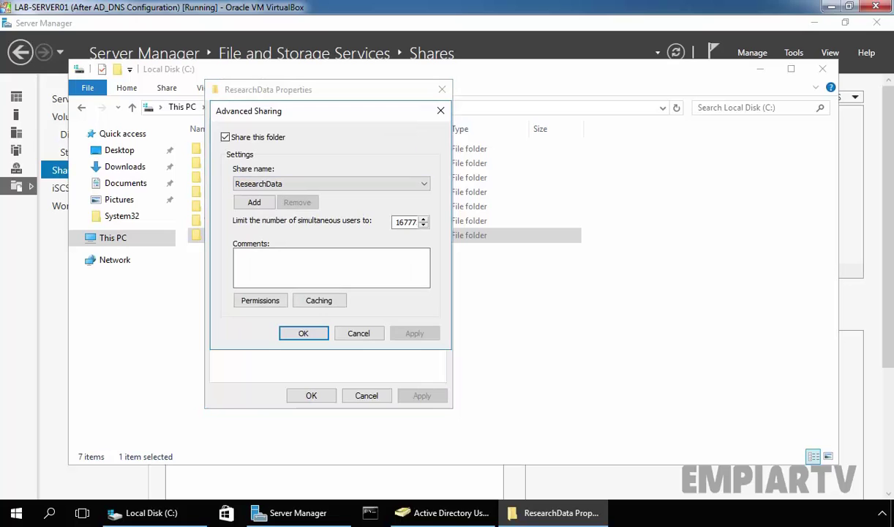
click(256, 301)
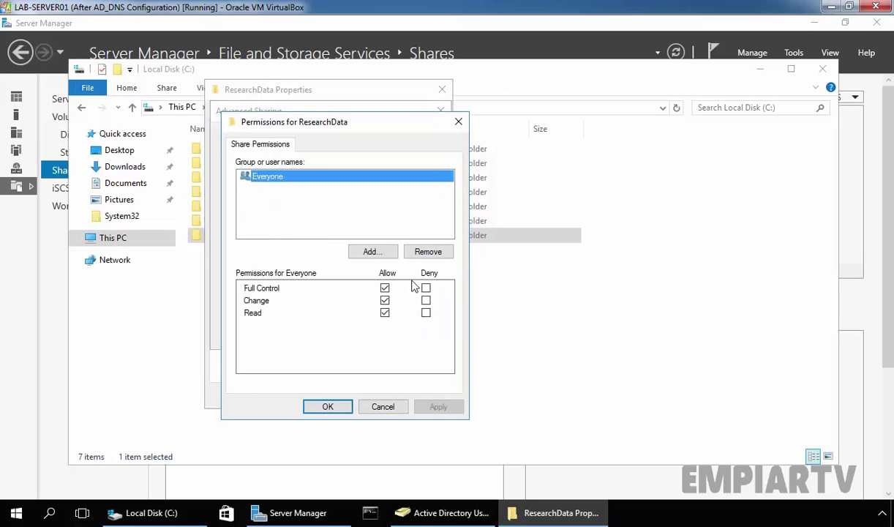
click(333, 406)
click(302, 334)
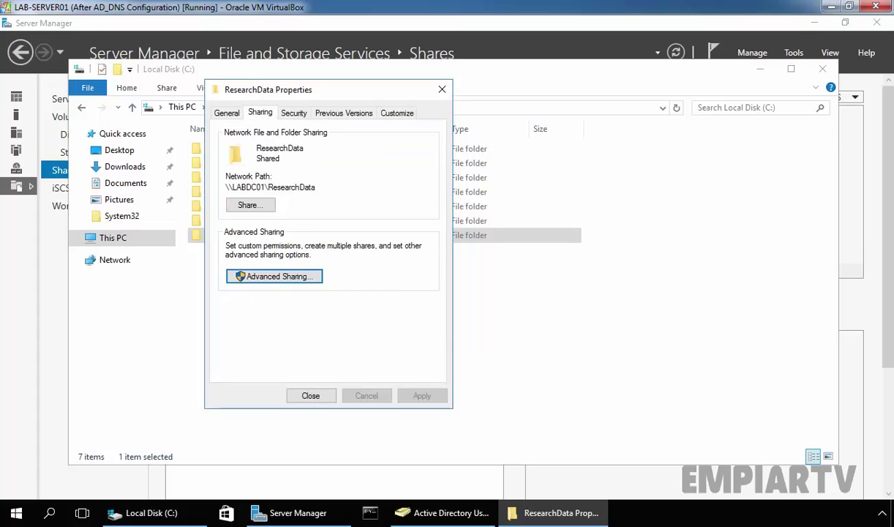
Check the ResearchUsers entry in the ResearchData folder's security permissions and close the properties.
click(293, 115)
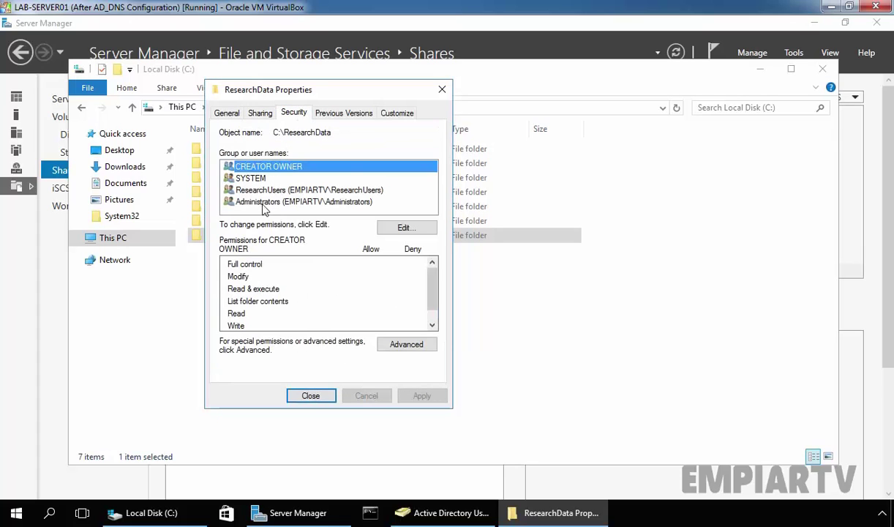
click(280, 191)
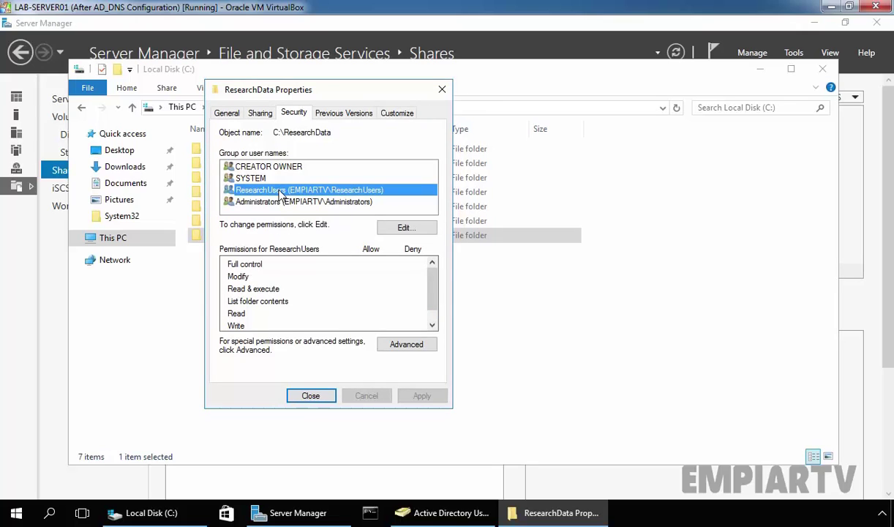
click(308, 394)
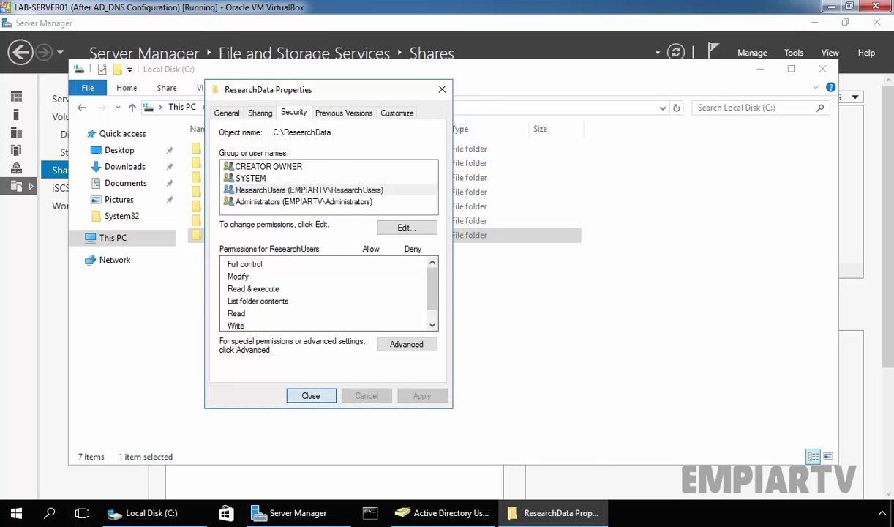
click(309, 341)
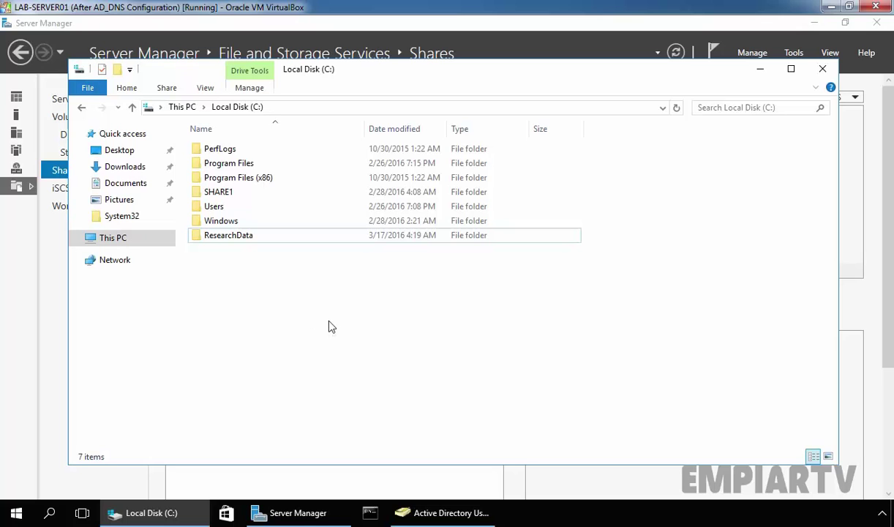
Switch to the LAB-WIN10 virtual machine and check which user is signed in.
key(alt+Tab)
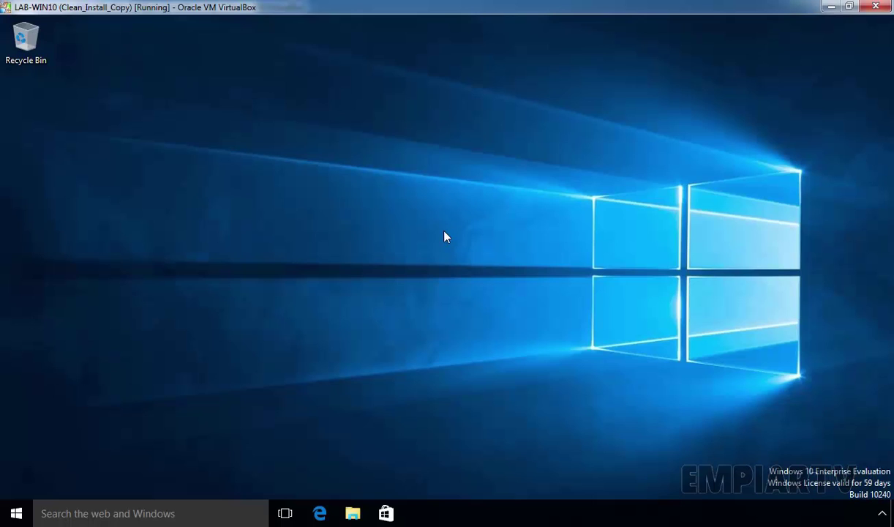
key(super)
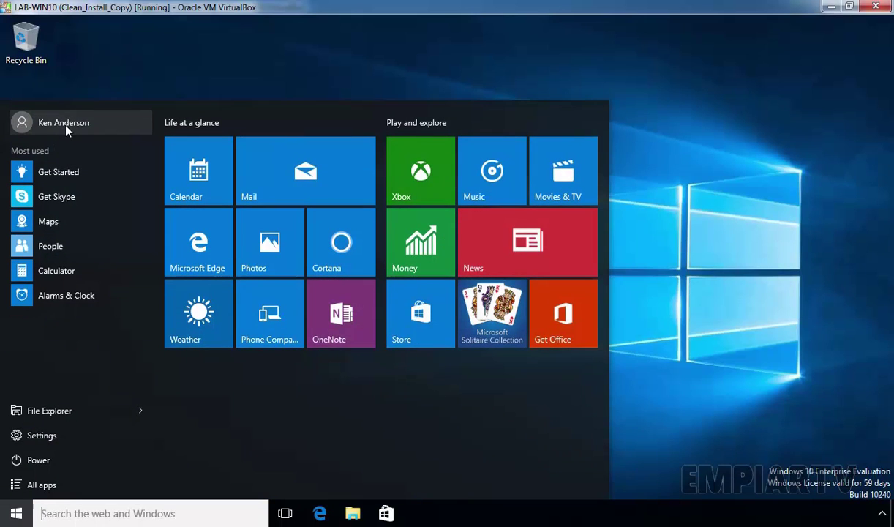
click(620, 316)
Open the ResearchData share through the network path \\labdc01.
key(super+r)
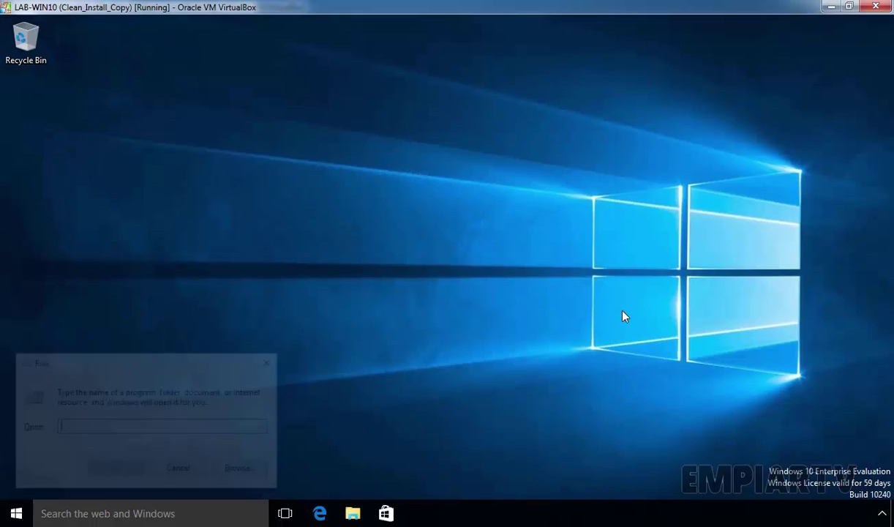
text(\\labdc01)
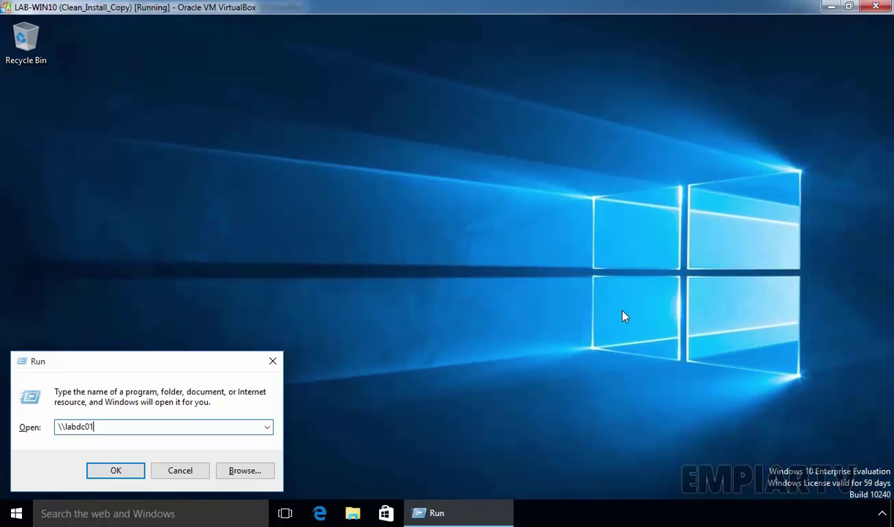
key(Return)
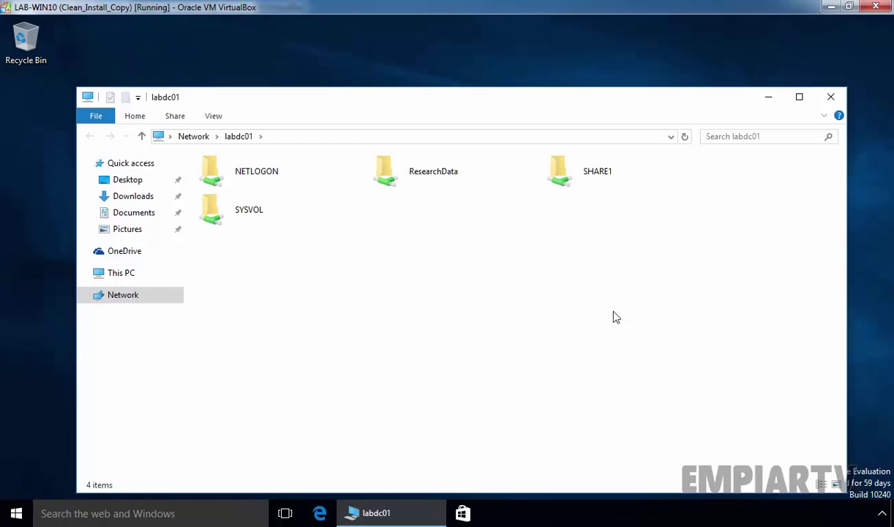
click(415, 180)
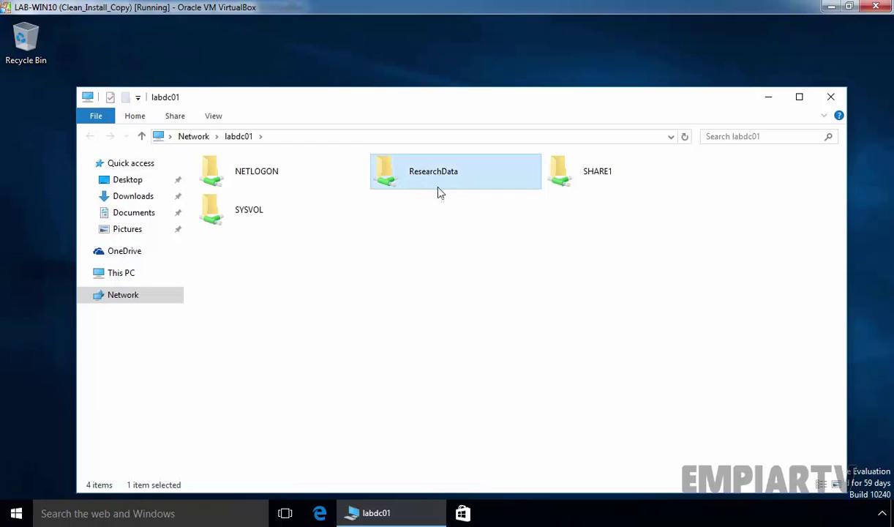
double_click(422, 187)
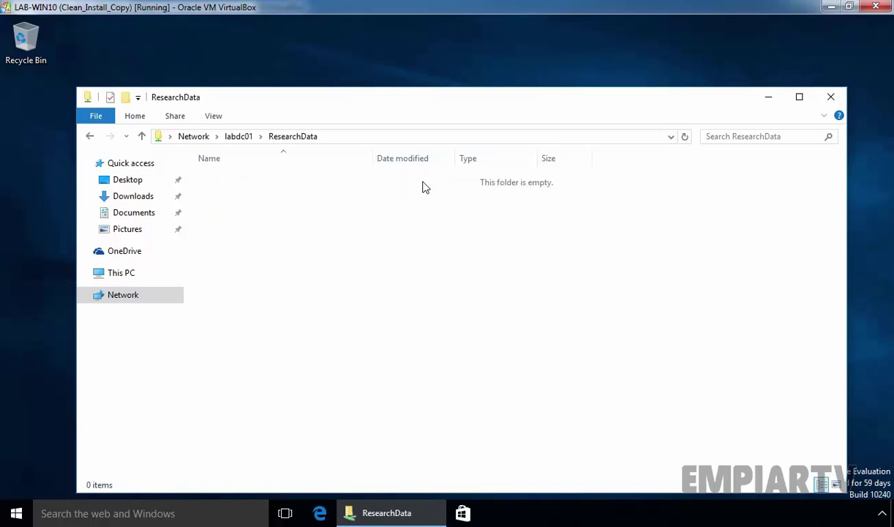
Create a folder in the ResearchData share named with the signed-in user's first name and open it.
right_click(268, 185)
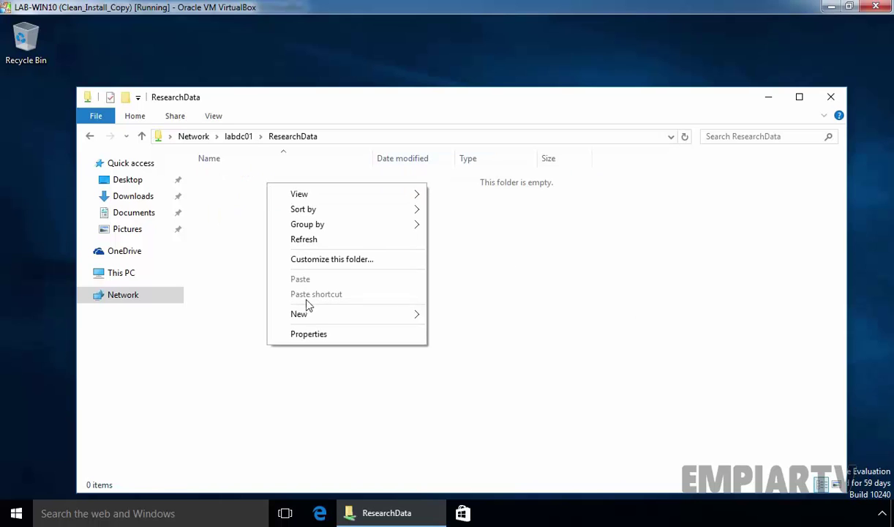
mouse_move(421, 314)
click(454, 314)
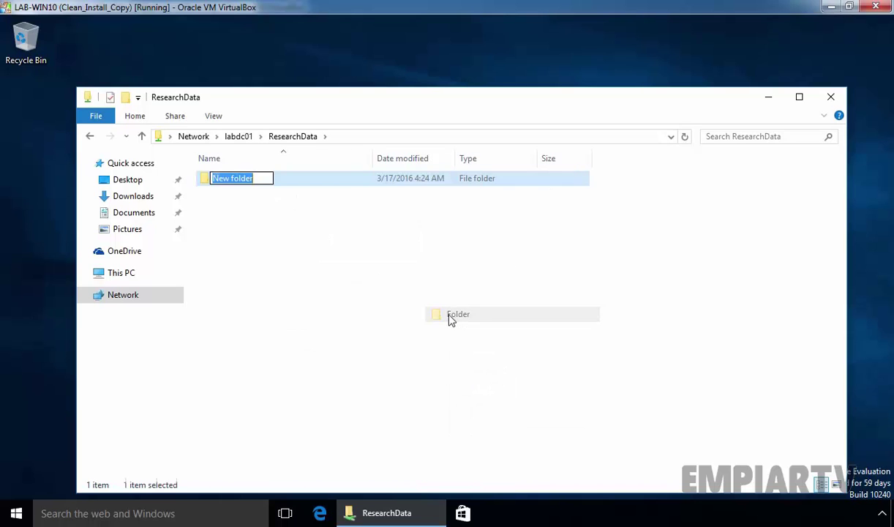
text(Ken)
key(Return)
key(Return)
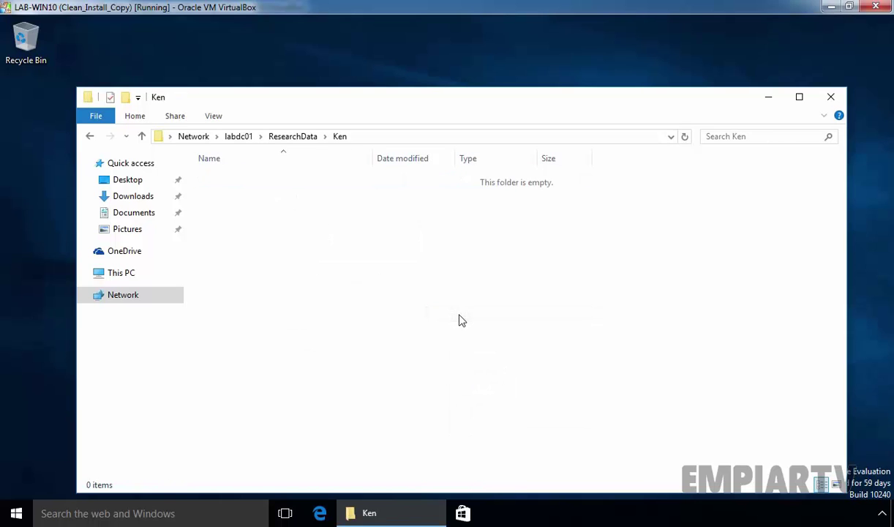
Create a text document named Sample inside the new user folder.
right_click(291, 242)
mouse_move(389, 392)
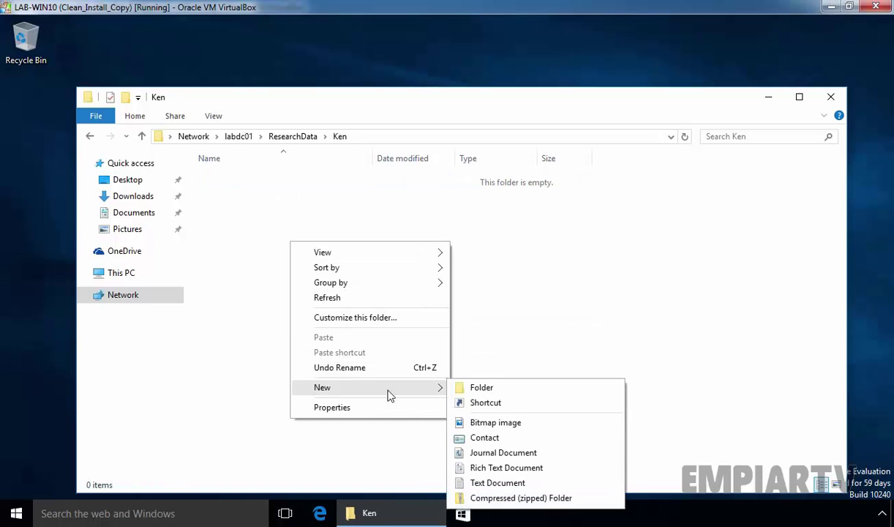
click(486, 483)
text(Sample)
key(Return)
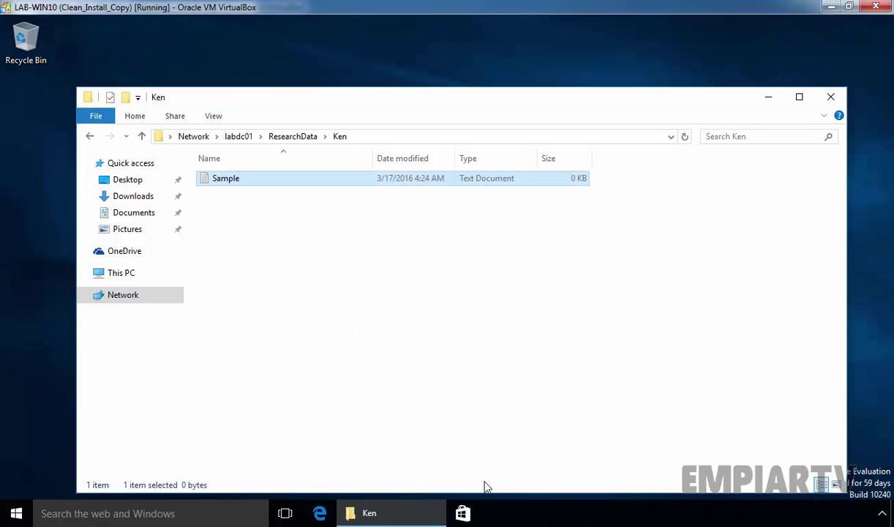
Enter "This is a sample file...." in the Sample text document, save the changes and close it.
key(Return)
text(This is a sample)
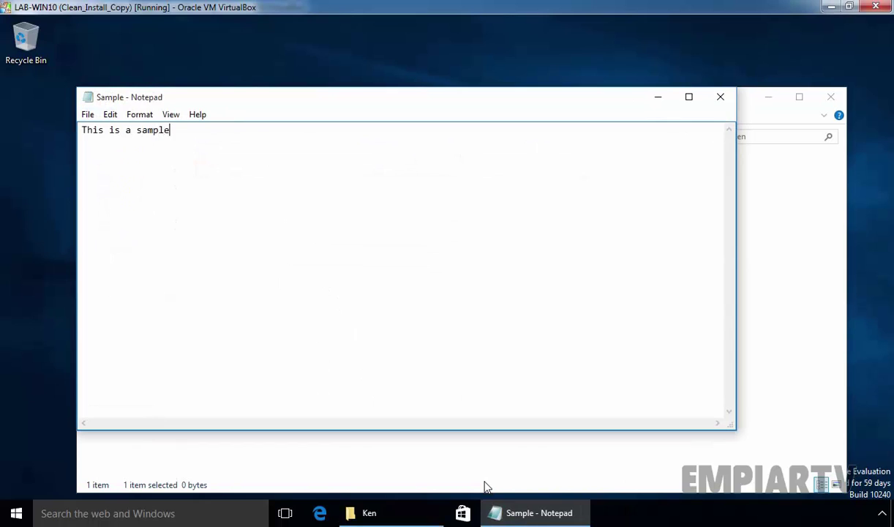
text( file....)
click(720, 97)
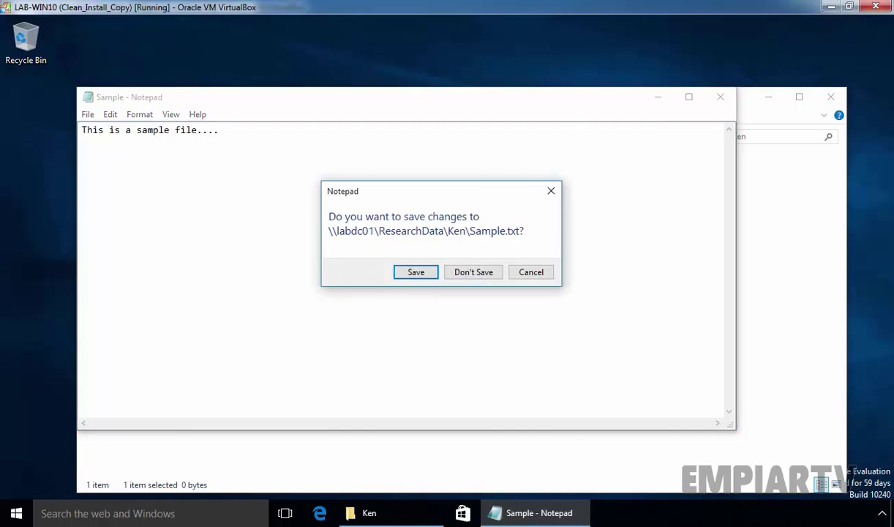
click(411, 276)
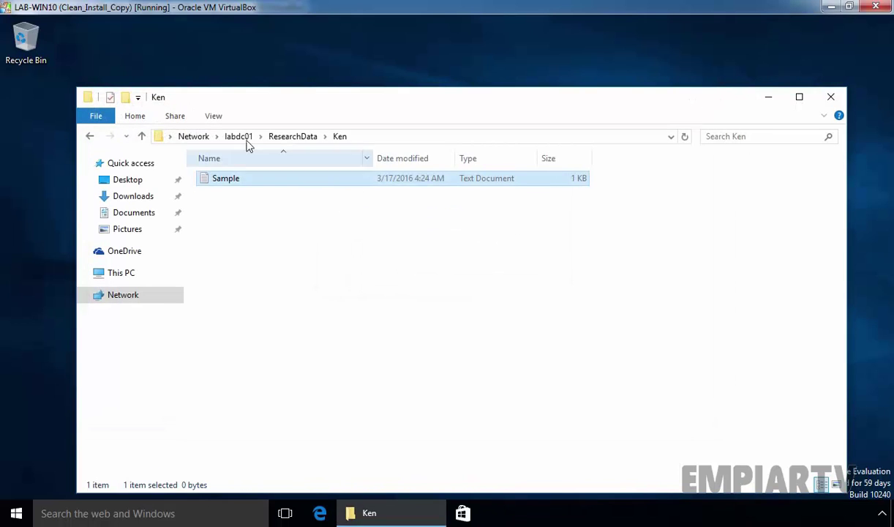
Return to the labdc01 share list and reopen ResearchData to check the newly created user folder.
click(246, 137)
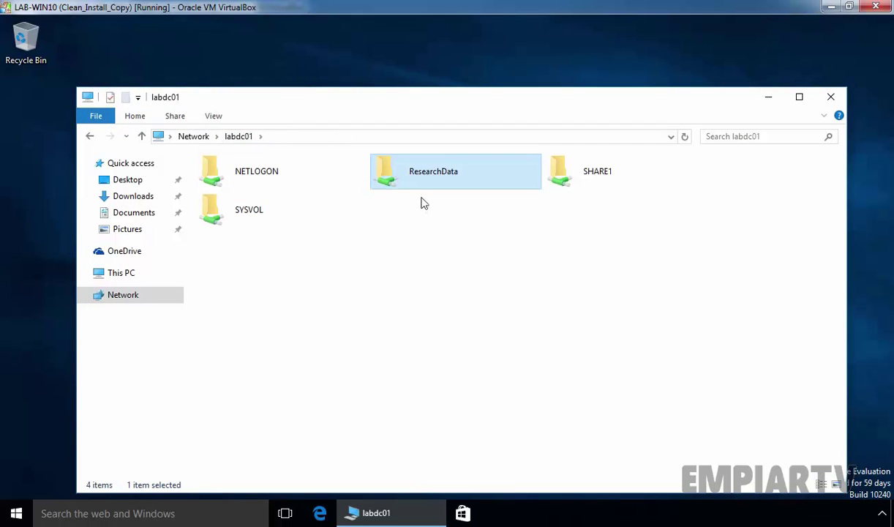
double_click(401, 171)
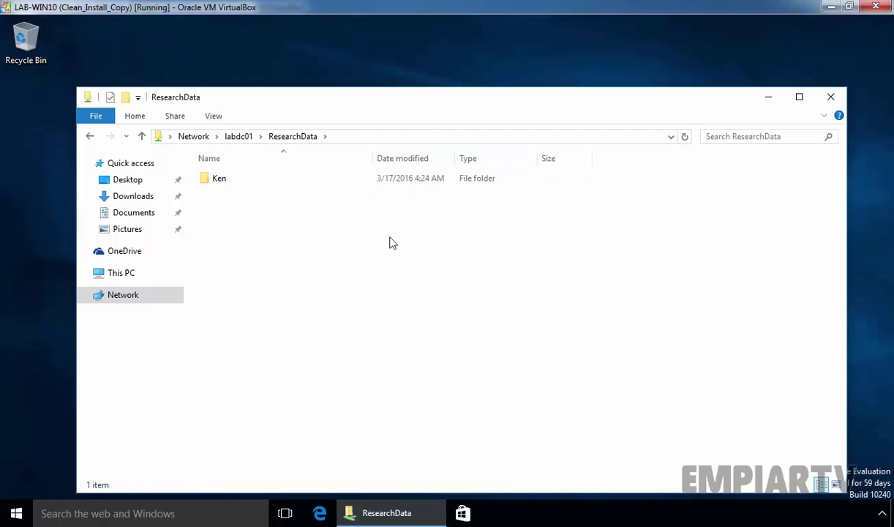
click(216, 186)
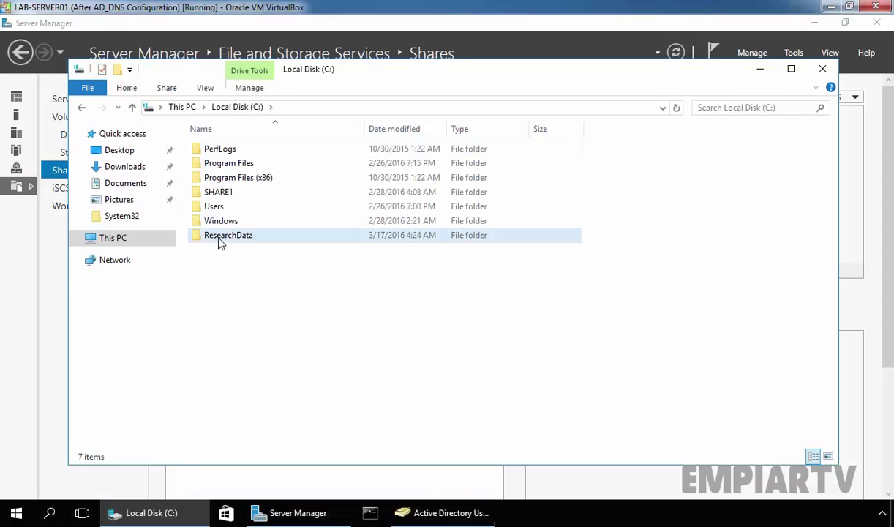
On the LAB-SERVER01 virtual machine, open ResearchData on drive C and check for the user folder made from the client.
double_click(220, 244)
drag(291, 229, 215, 149)
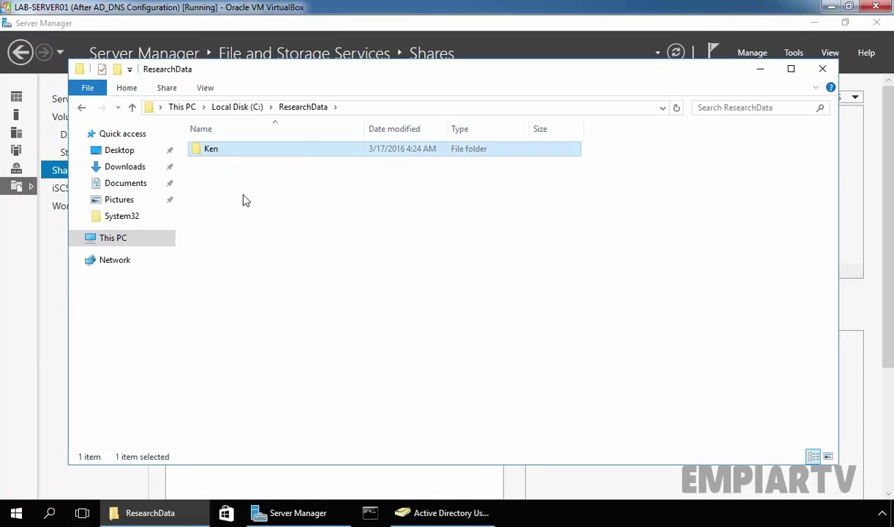